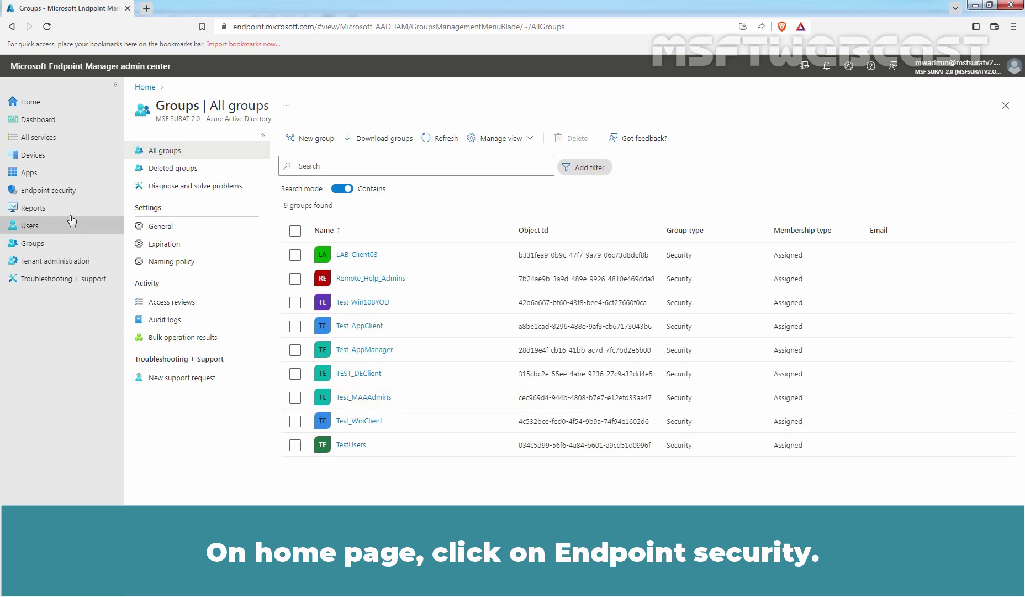
Step: Start a new policy under Endpoint security > Attack surface reduction
{"action": "left_click", "coordinate": [68, 194]}
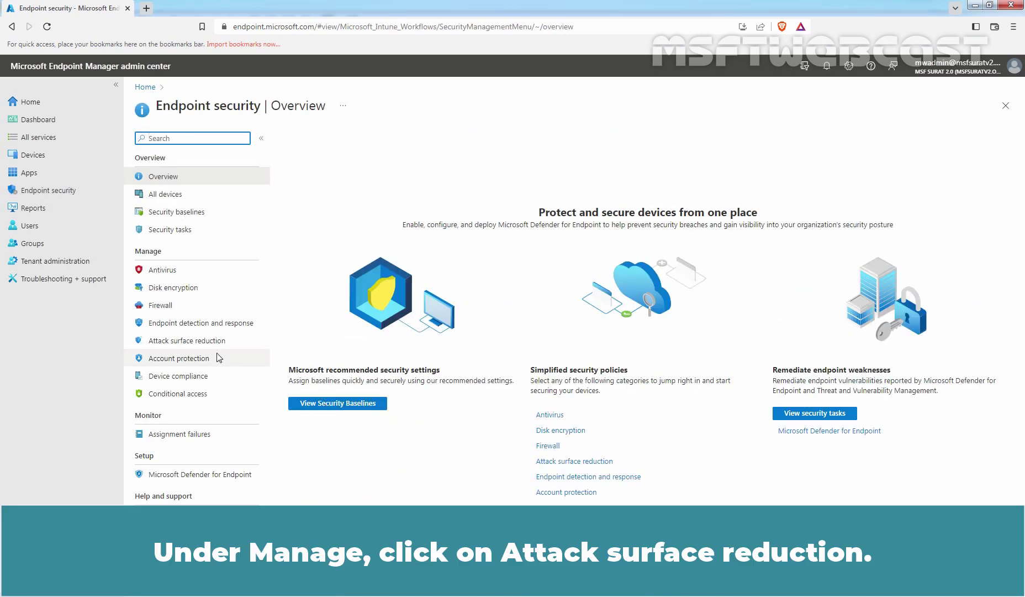
{"action": "left_click", "coordinate": [198, 346]}
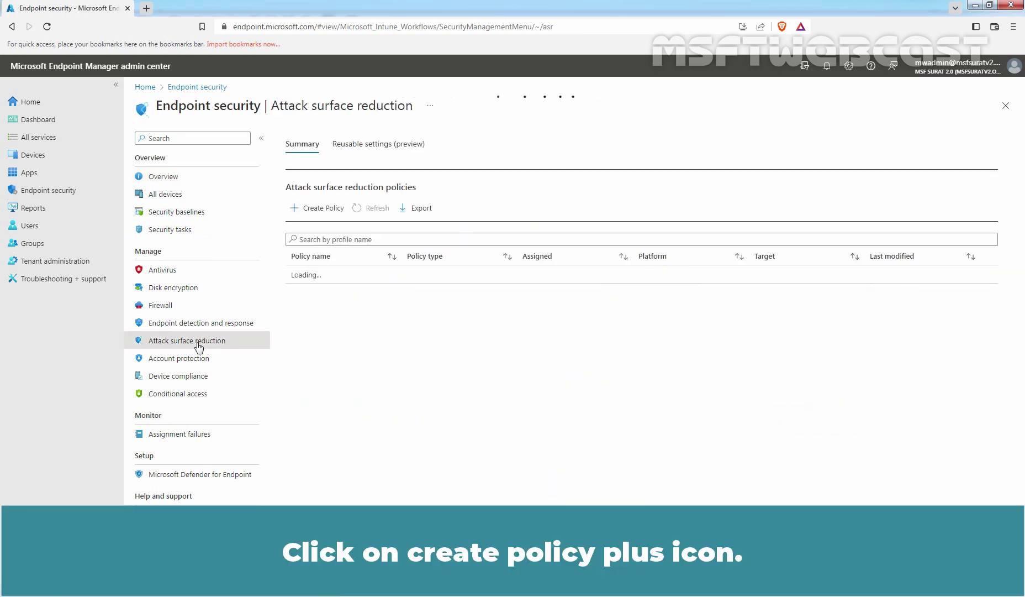
{"action": "left_click", "coordinate": [311, 208]}
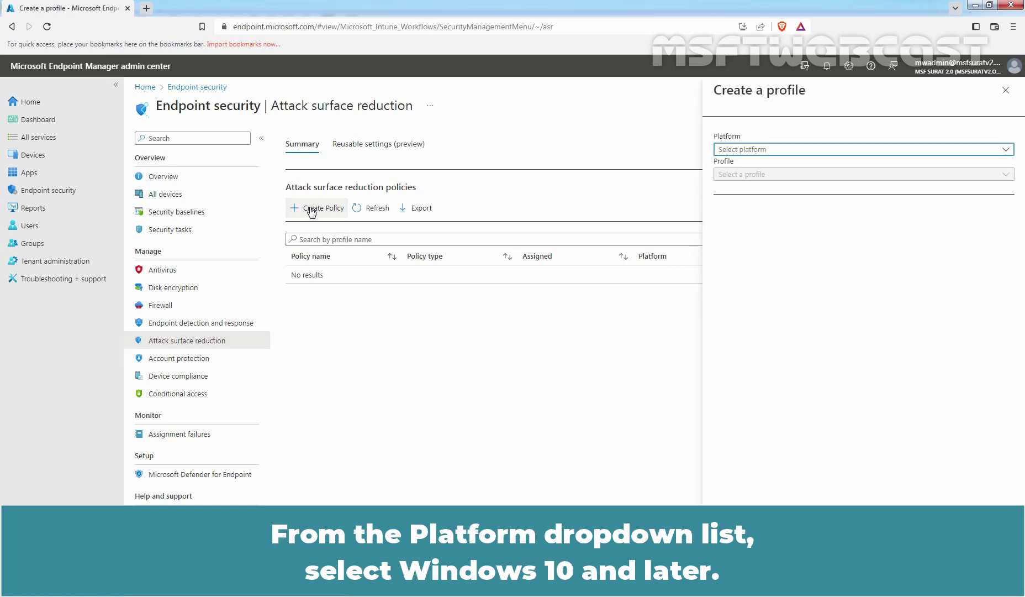
Step: Create an attack surface reduction profile for Windows 10 and later, type App and browser isolation
{"action": "left_click", "coordinate": [733, 153]}
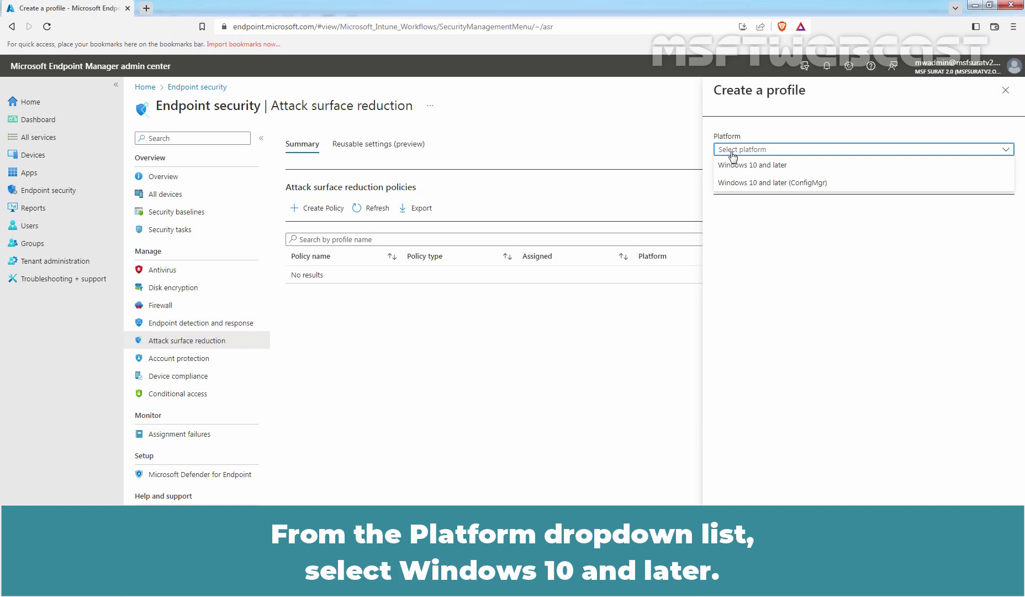
{"action": "left_click", "coordinate": [740, 171]}
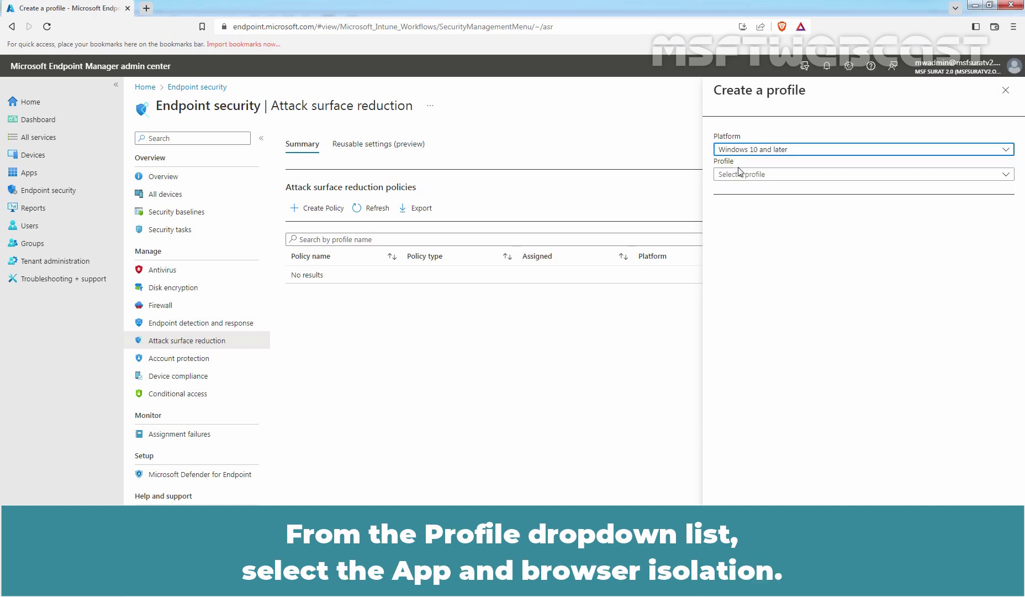
{"action": "left_click", "coordinate": [741, 178]}
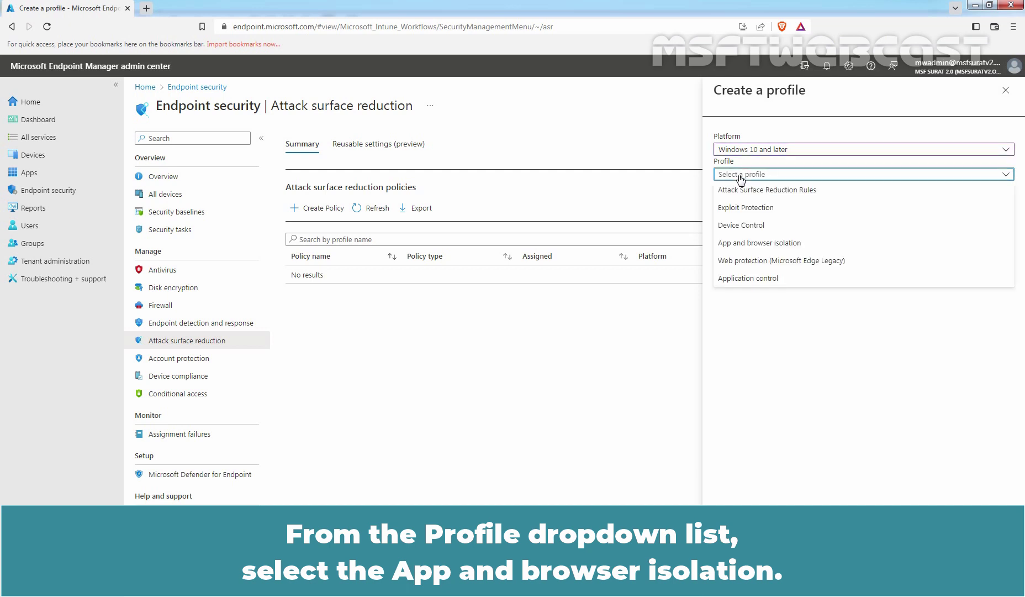
{"action": "left_click", "coordinate": [752, 243]}
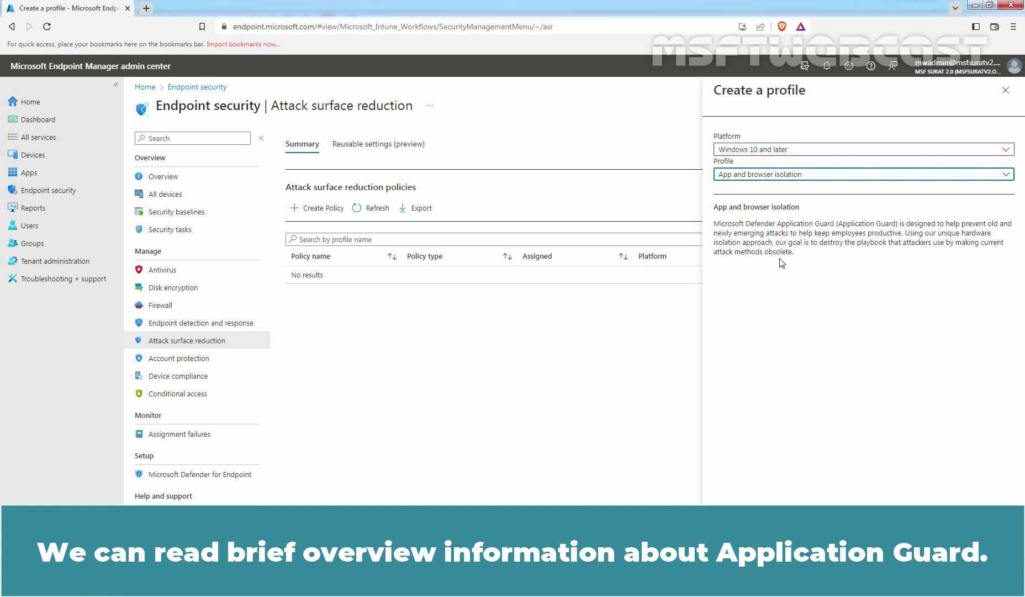
{"action": "left_click", "coordinate": [737, 584]}
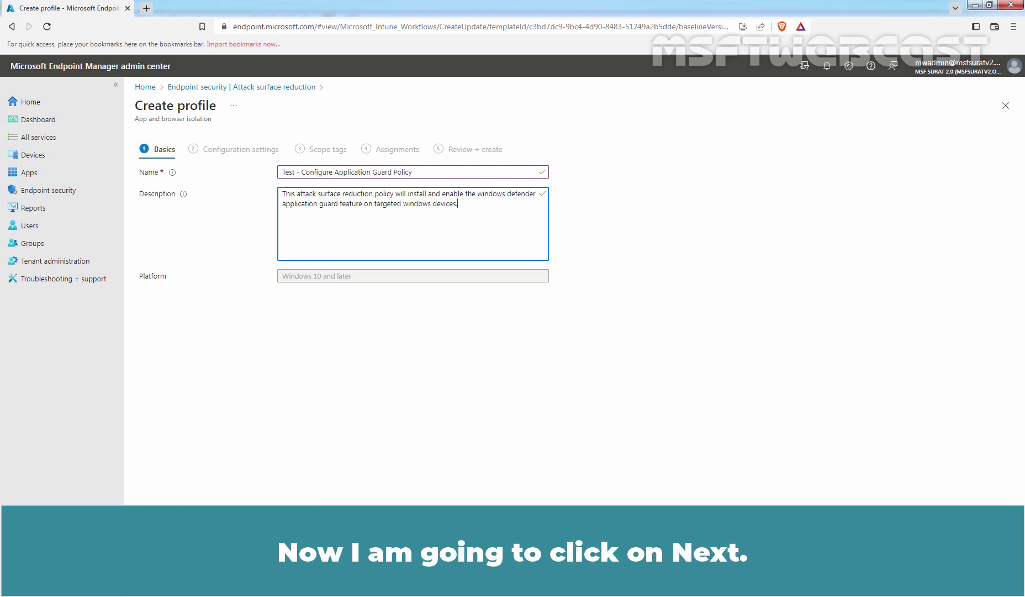
Step: Move past the Basics with name 'Test - Configure Application Guard Policy' to configuration settings
{"action": "left_click", "coordinate": [214, 578]}
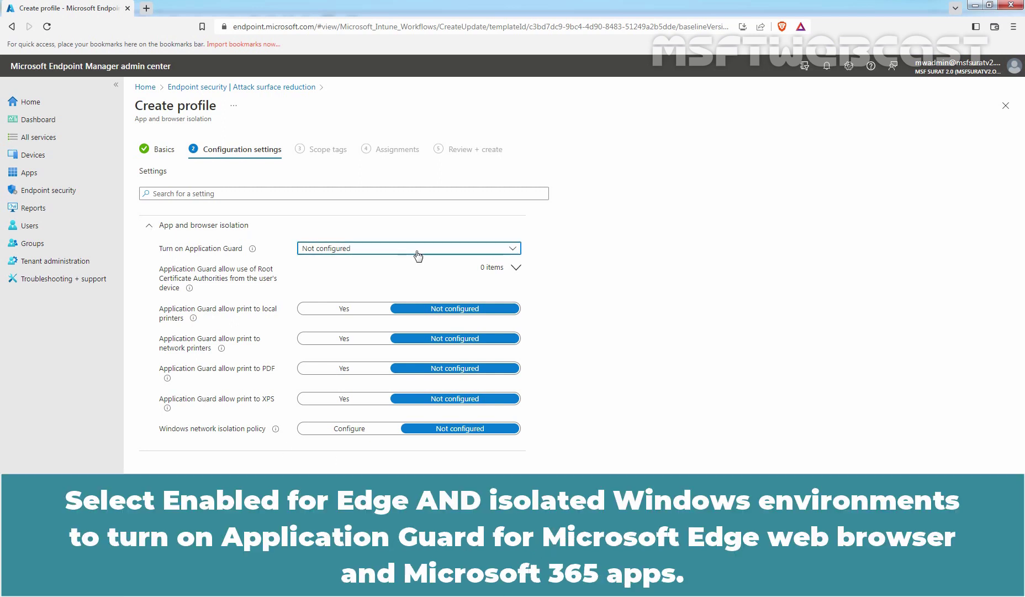
Step: Set Turn on Application Guard to Enabled for Edge
{"action": "left_click", "coordinate": [419, 254]}
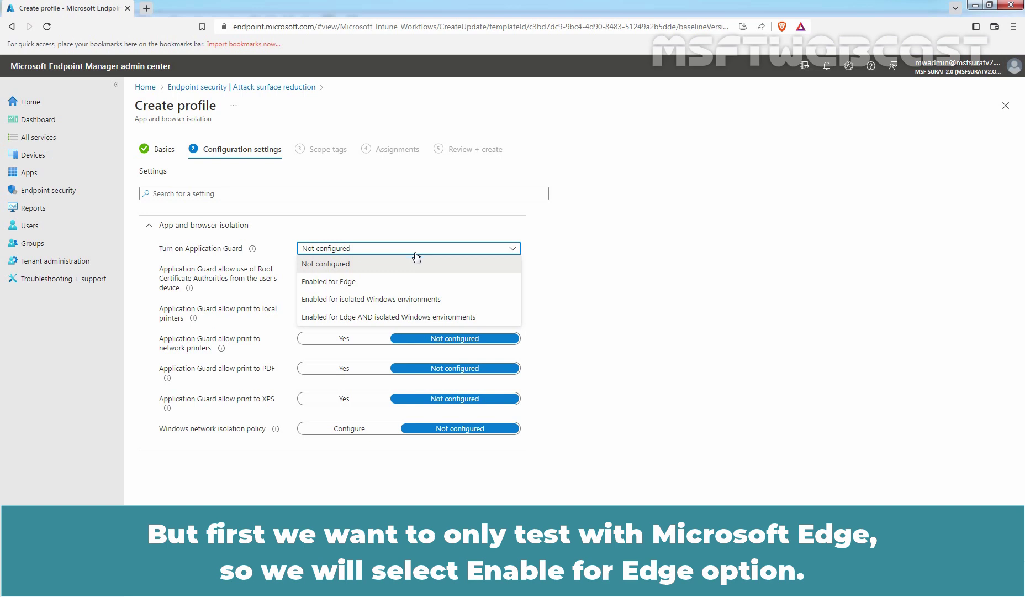
{"action": "left_click", "coordinate": [350, 281]}
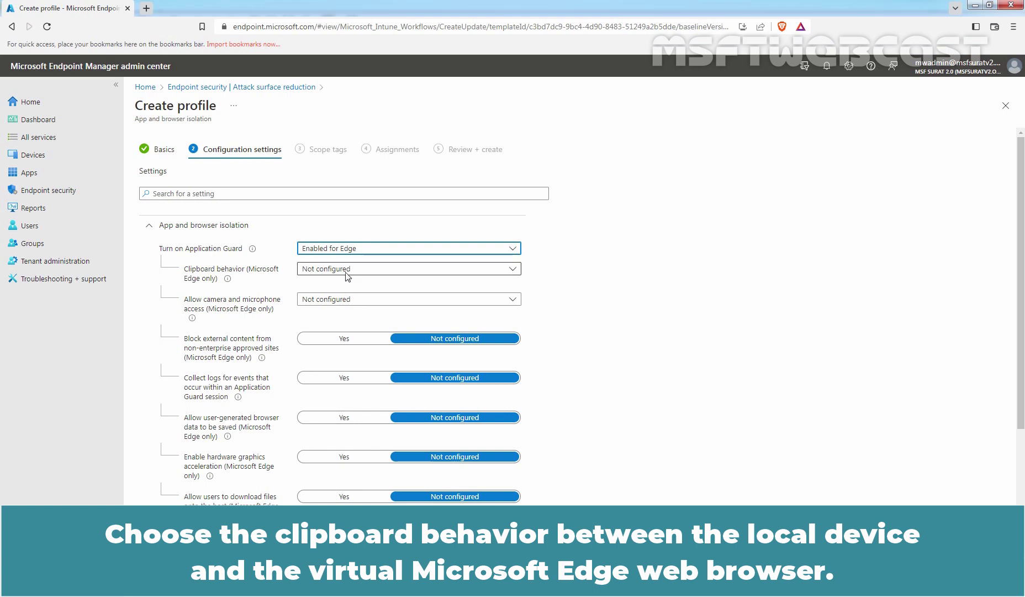
Step: Block clipboard copy and paste between PC and browser, and deny camera and microphone access
{"action": "left_click", "coordinate": [347, 271]}
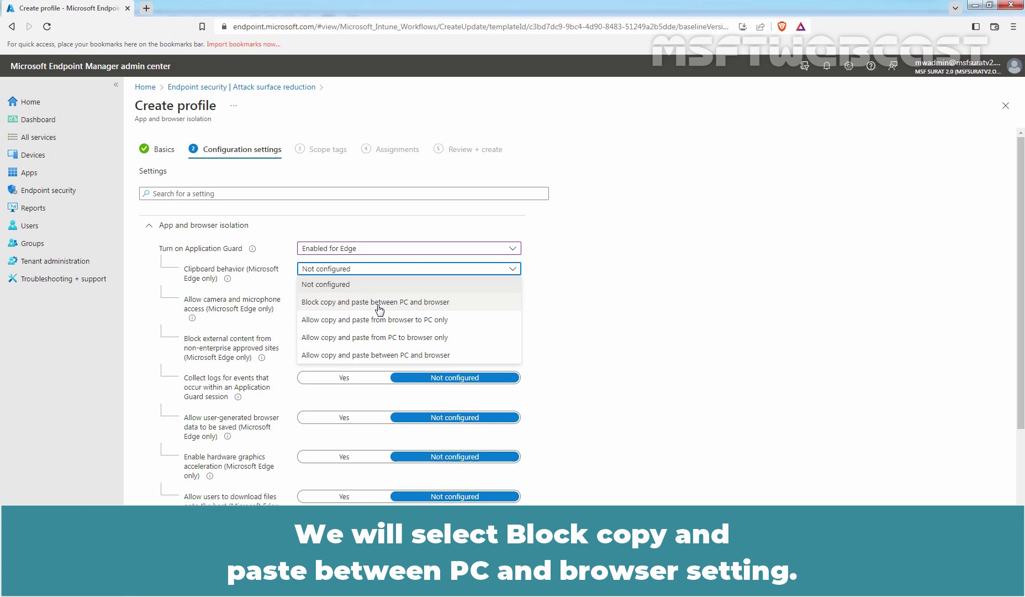
{"action": "left_click", "coordinate": [379, 303]}
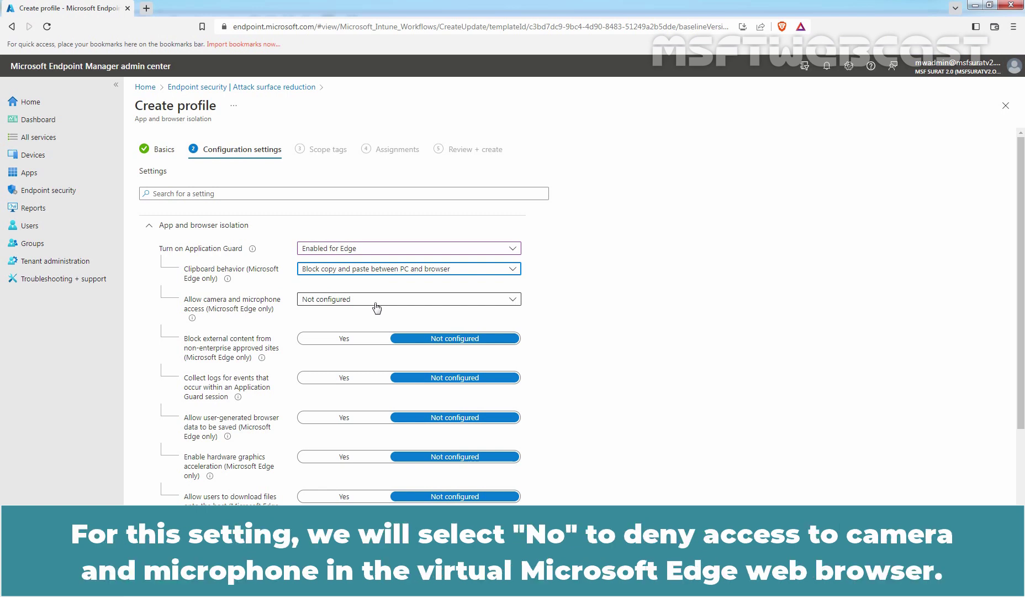
{"action": "left_click", "coordinate": [375, 306]}
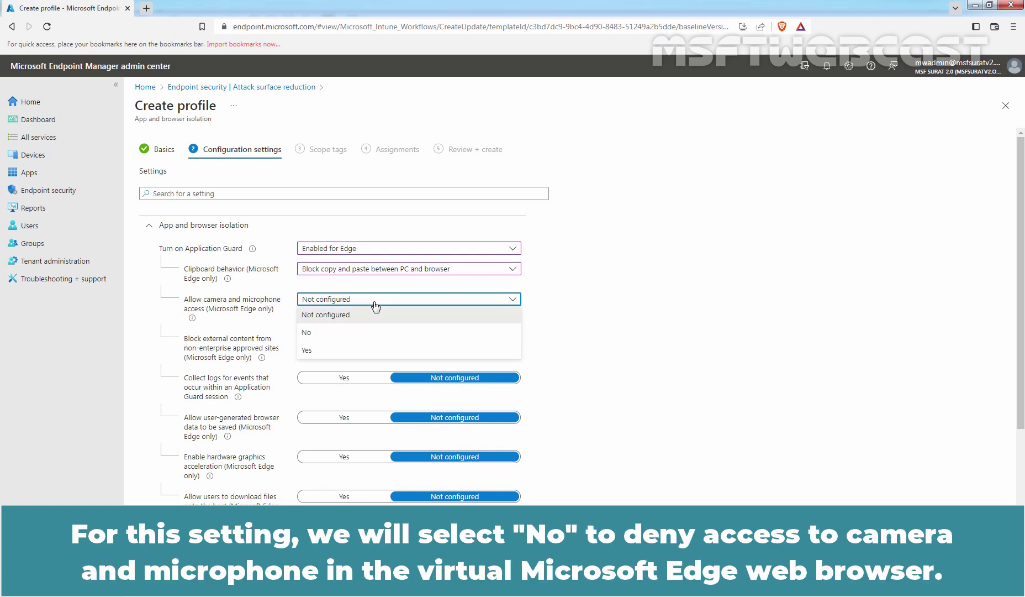
{"action": "left_click", "coordinate": [337, 332]}
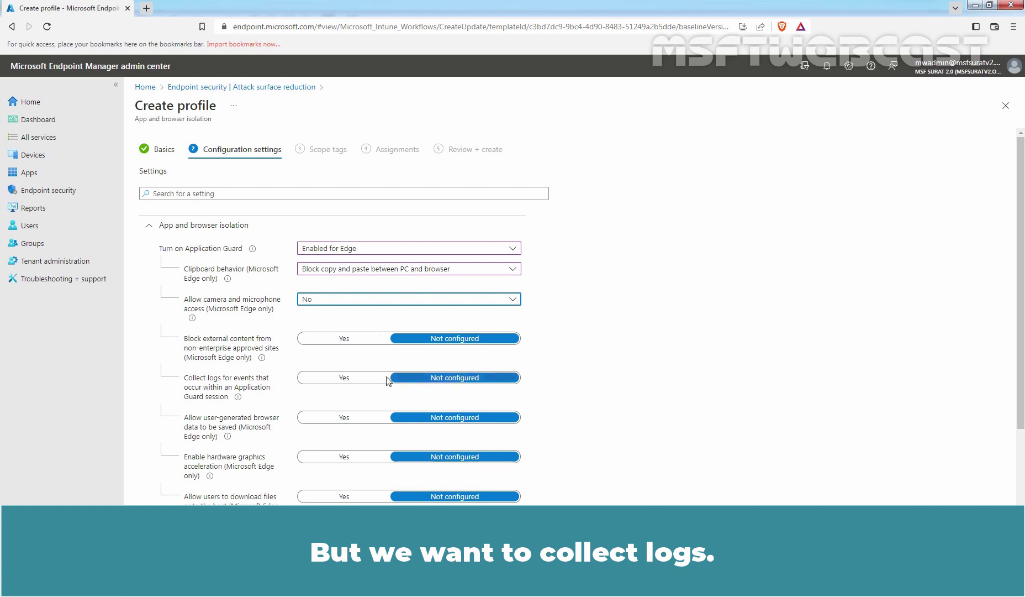
Step: Set Collect logs for events and Allow user-generated browser data to be saved to Yes
{"action": "left_click", "coordinate": [335, 378]}
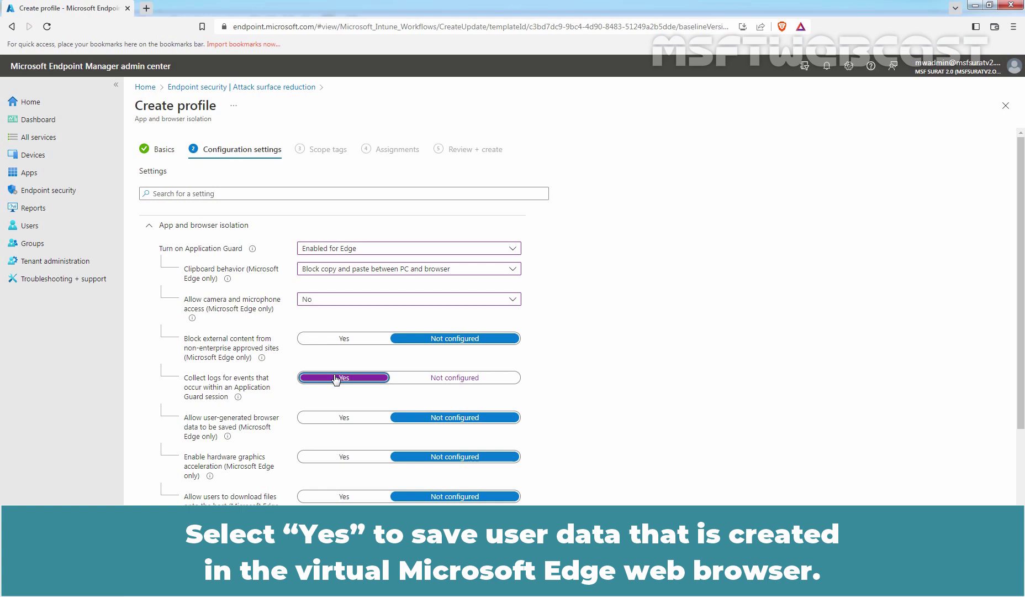
{"action": "left_click", "coordinate": [335, 421]}
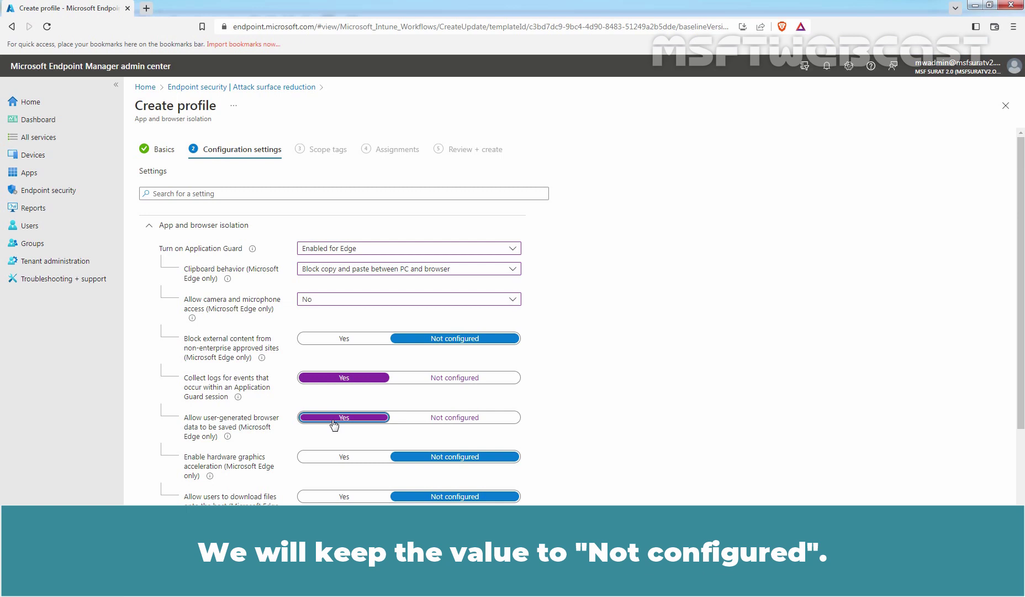
{"action": "scroll", "coordinate": [333, 424], "scroll_direction": "down", "scroll_amount": 2}
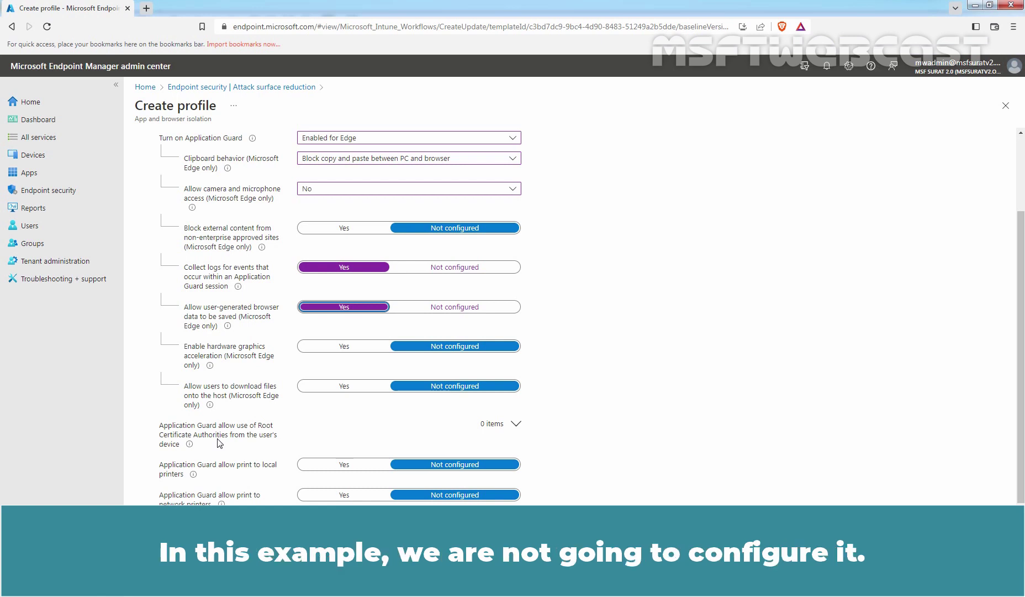
{"action": "scroll", "coordinate": [218, 442], "scroll_direction": "down", "scroll_amount": 1}
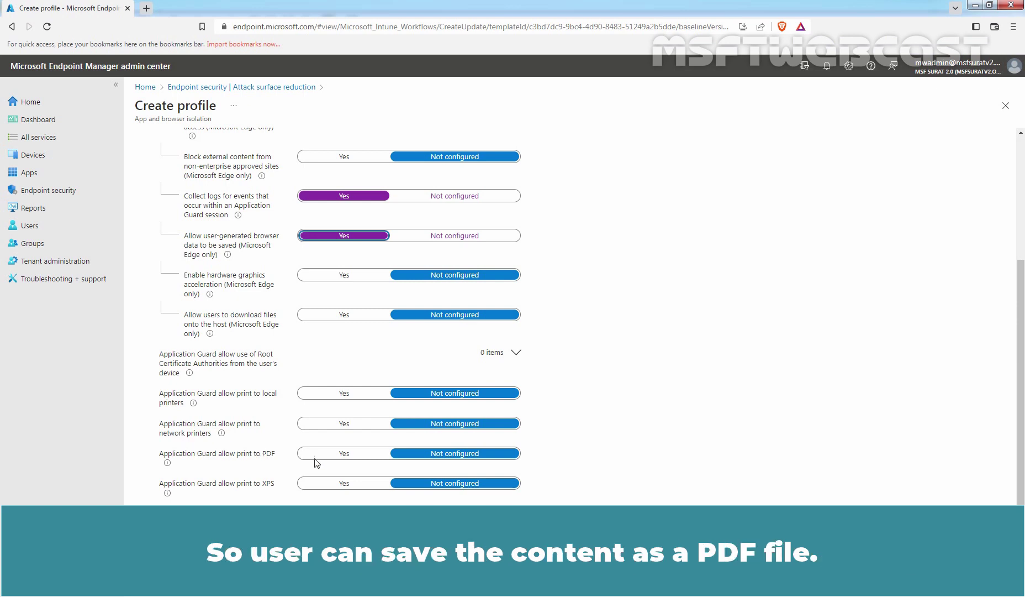
Step: Allow print to PDF and set Windows network isolation policy to Configure
{"action": "left_click", "coordinate": [340, 457]}
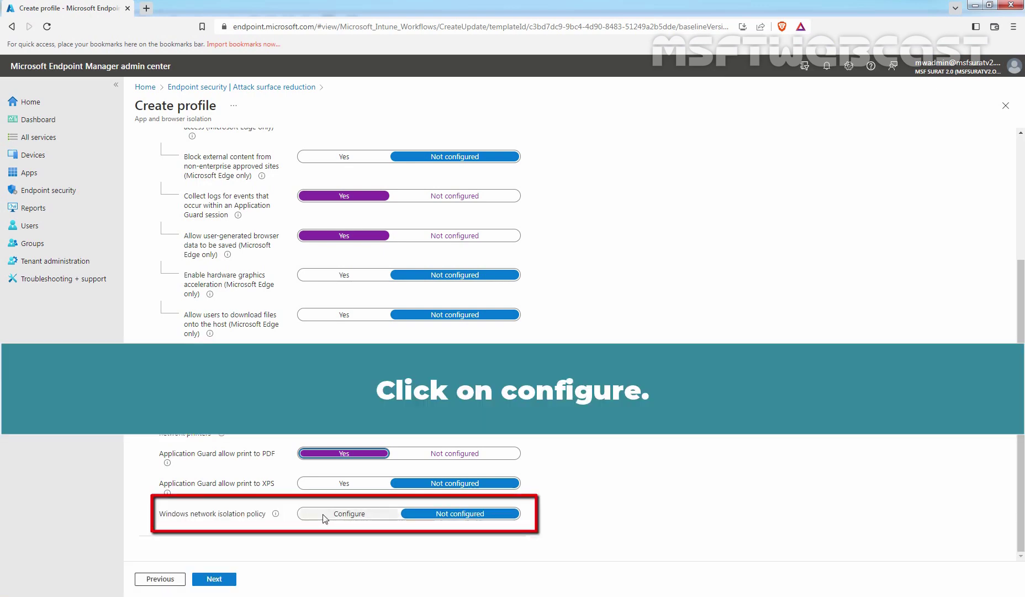
{"action": "left_click", "coordinate": [325, 516]}
{"action": "scroll", "coordinate": [324, 519], "scroll_direction": "down", "scroll_amount": 3}
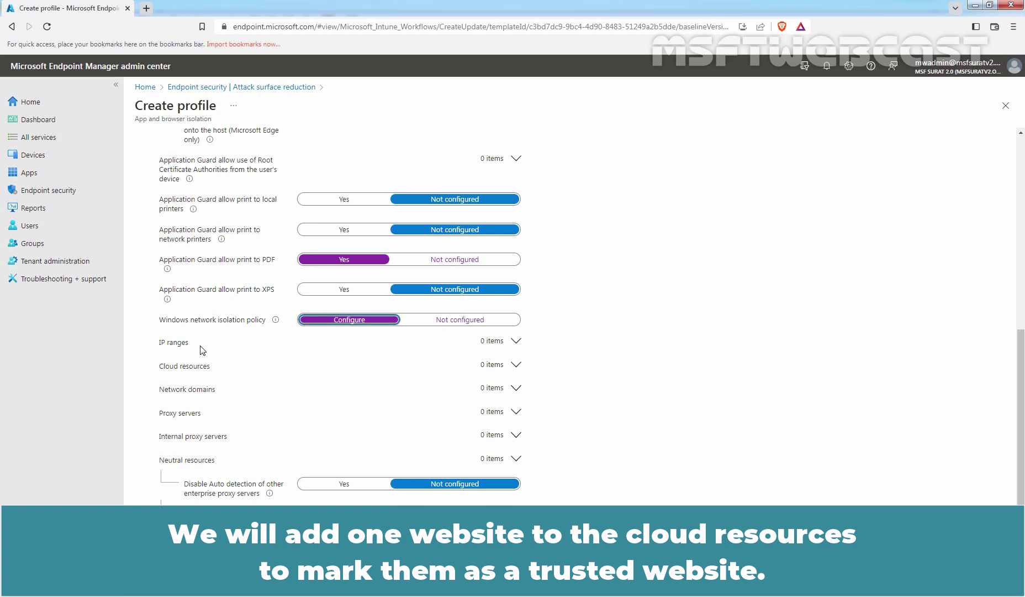
{"action": "left_click", "coordinate": [516, 366]}
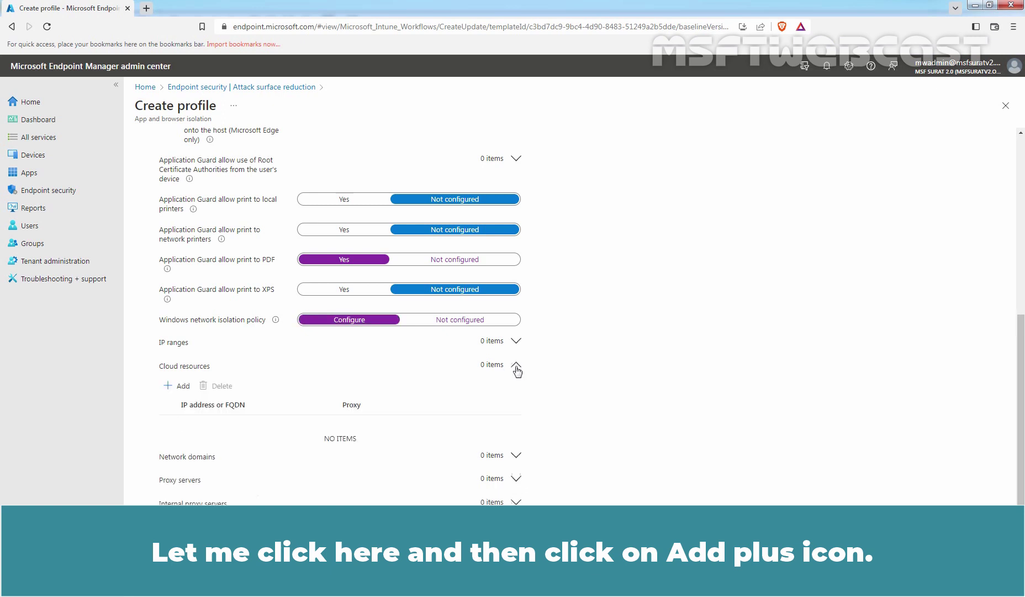
{"action": "left_click", "coordinate": [181, 387]}
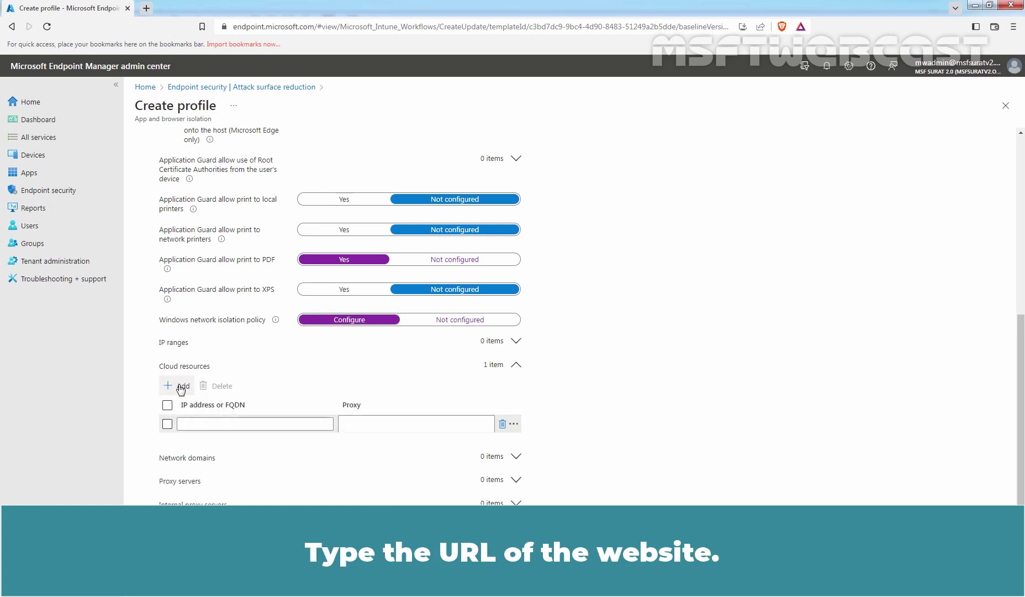
{"action": "left_click", "coordinate": [224, 424]}
{"action": "type", "text": "www.microsoft.com"}
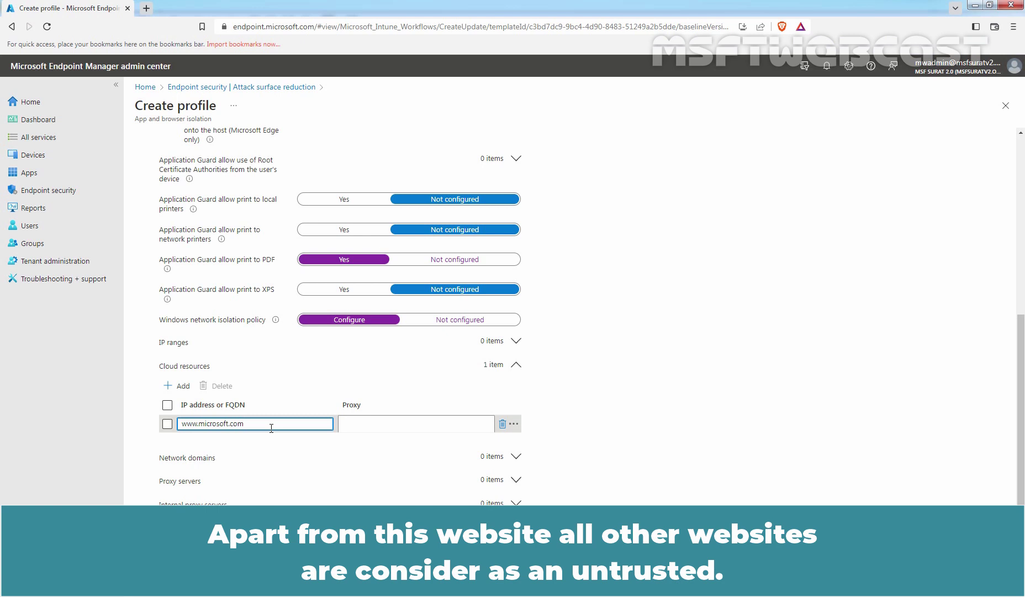
{"action": "scroll", "coordinate": [284, 425], "scroll_direction": "down", "scroll_amount": 1}
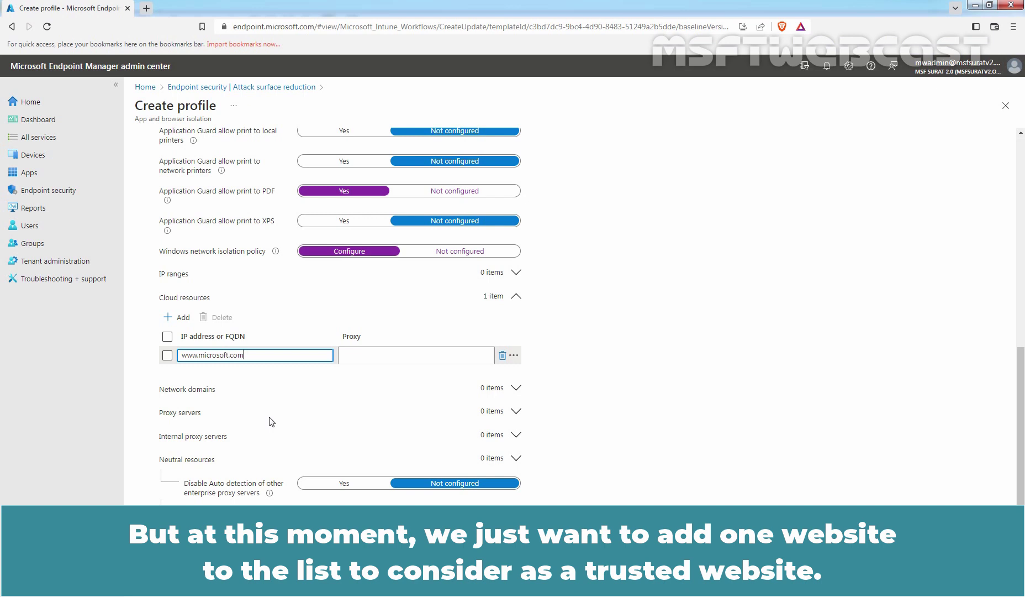
{"action": "left_click", "coordinate": [215, 579]}
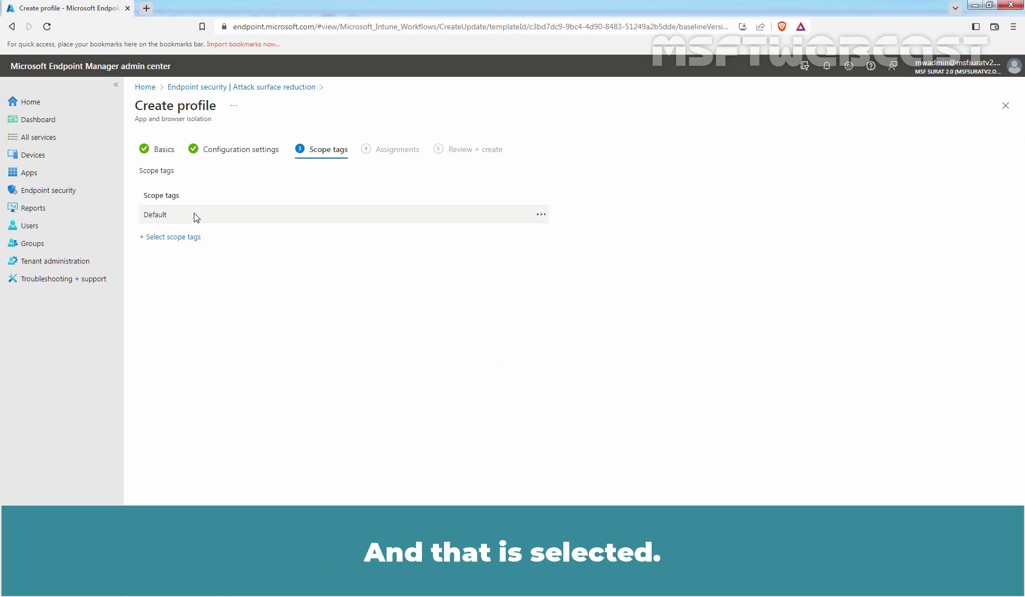
Step: Keep default scope tags, include group LAB_Client03, and proceed to Review + create
{"action": "left_click", "coordinate": [212, 581]}
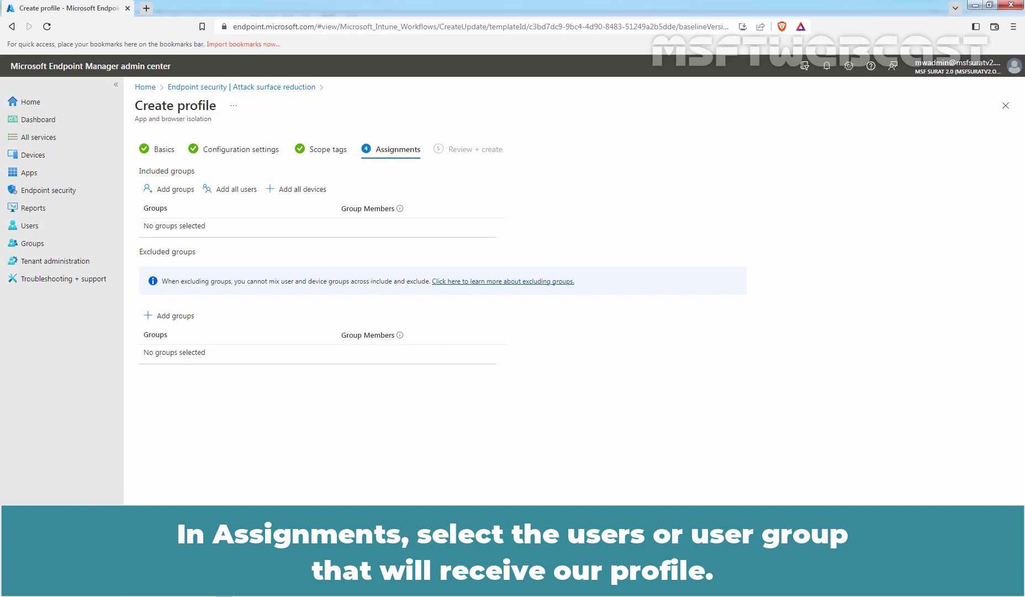
{"action": "left_click", "coordinate": [172, 194]}
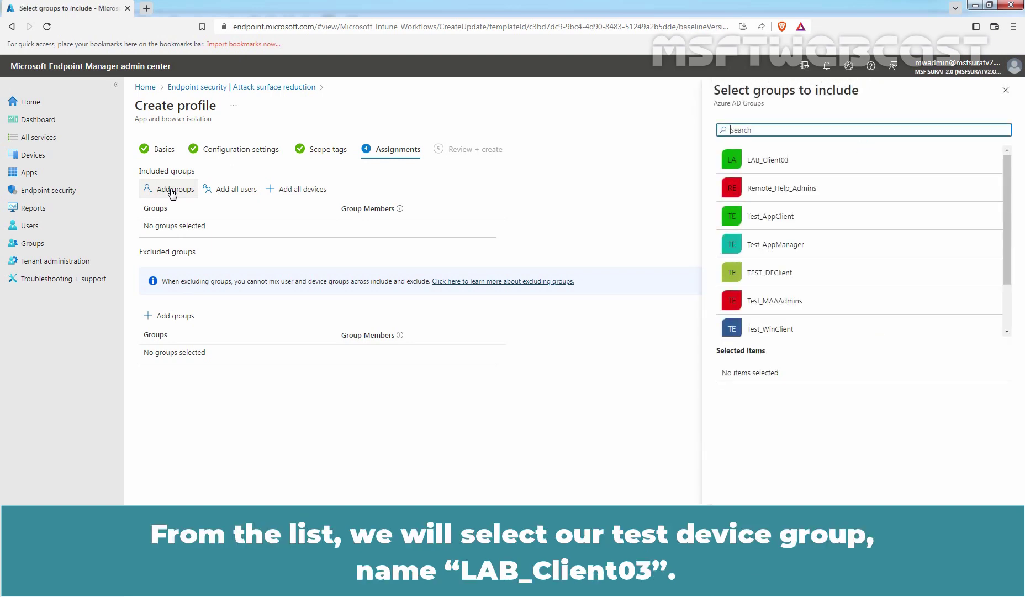
{"action": "left_click", "coordinate": [774, 161]}
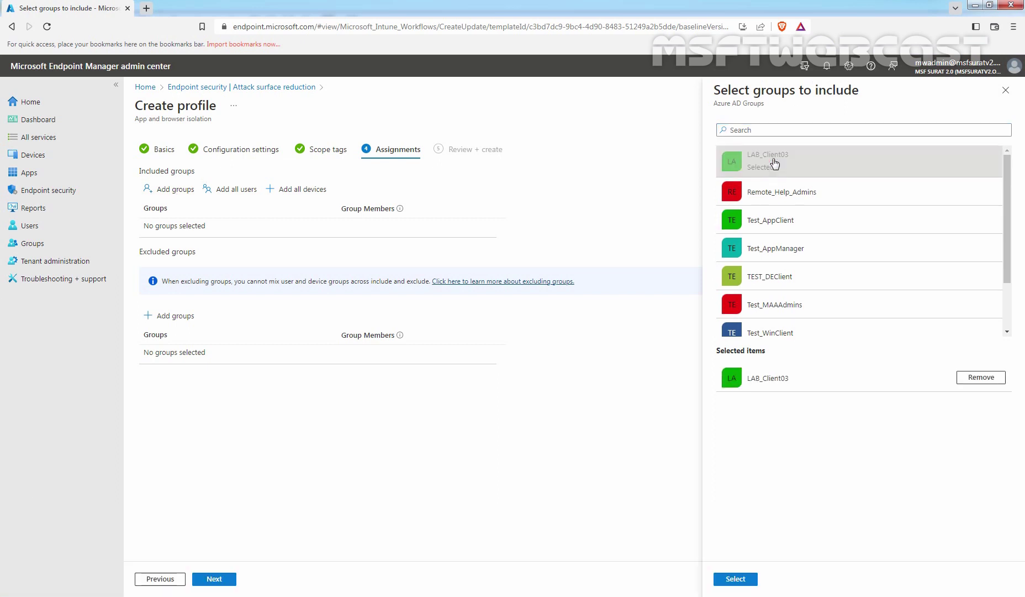
{"action": "left_click", "coordinate": [739, 580]}
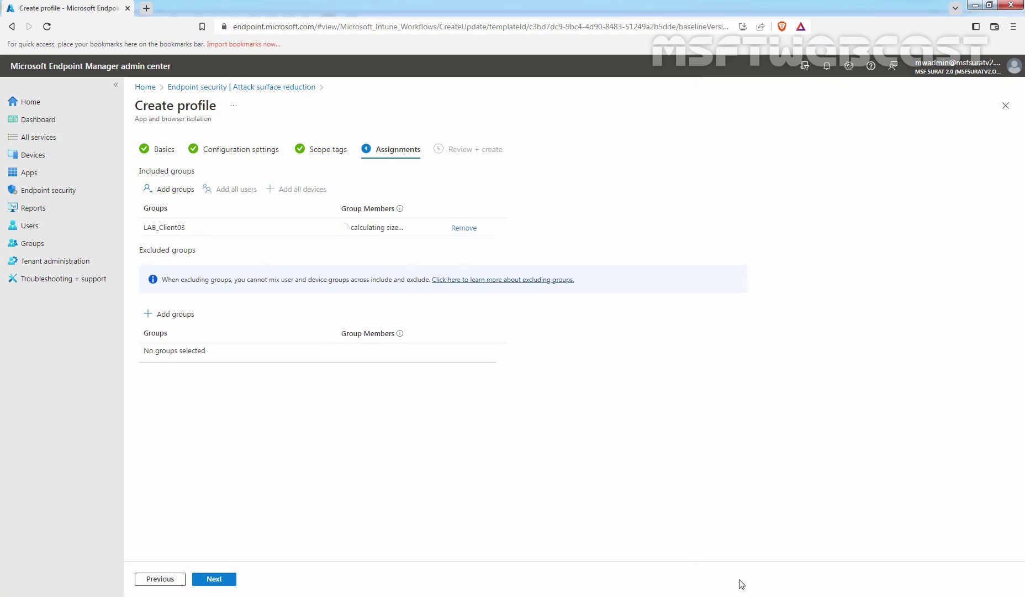
{"action": "left_click", "coordinate": [214, 580]}
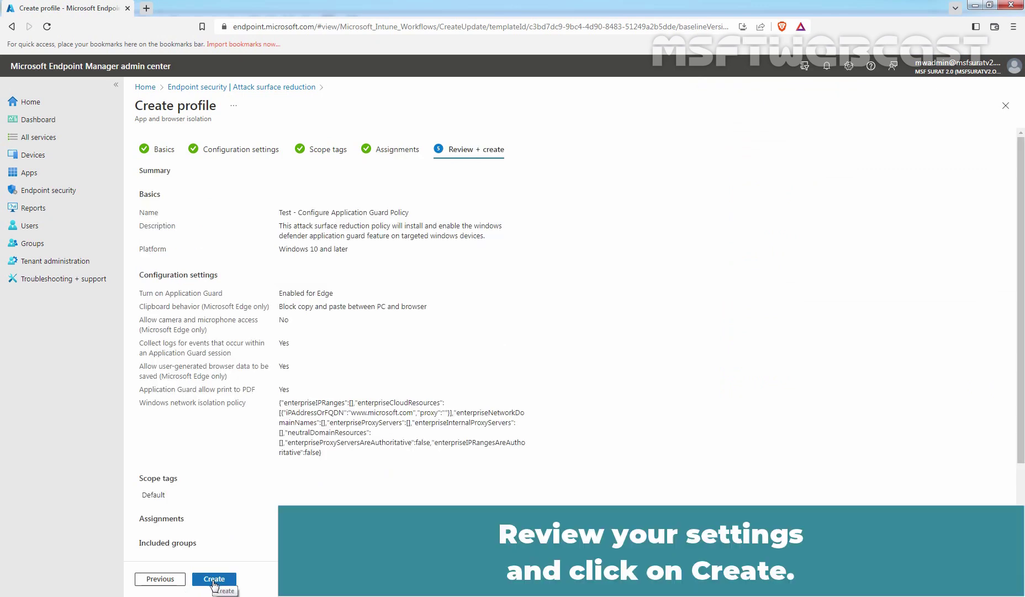
Step: Create the Test - Configure Application Guard Policy from the review summary
{"action": "left_click", "coordinate": [213, 579]}
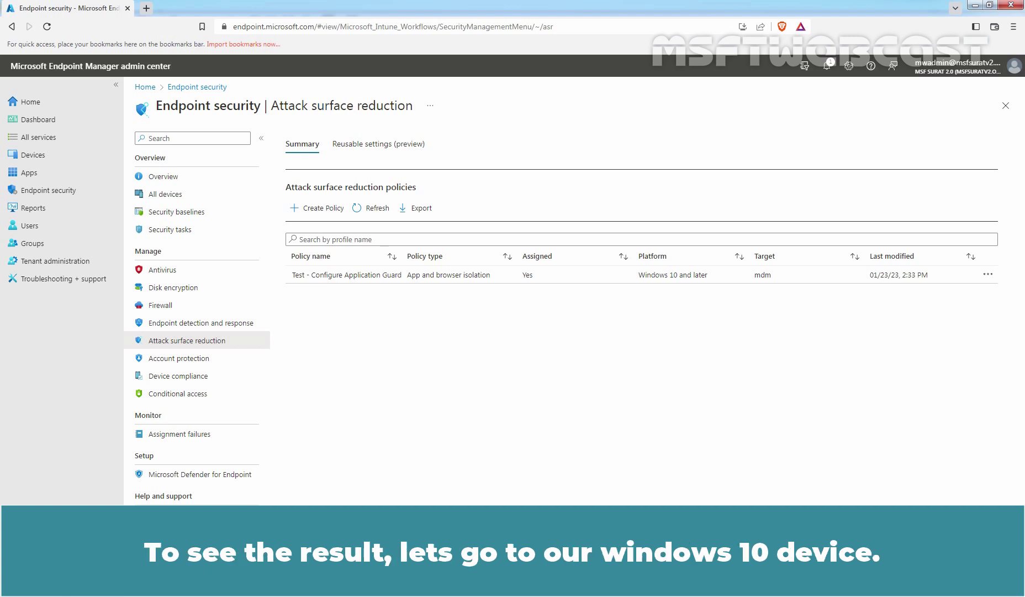
Step: Switch to the Windows 10 VM and launch Programs and Features via appwiz.cpl
{"action": "key", "text": "alt+Tab"}
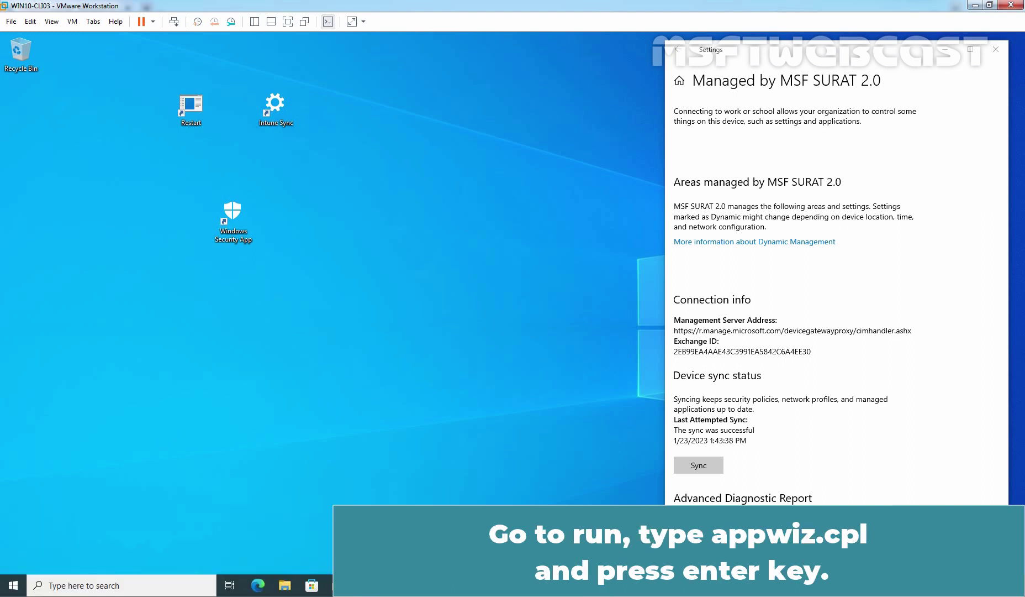
{"action": "key", "text": "super+r"}
{"action": "type", "text": "appwiz.cpl"}
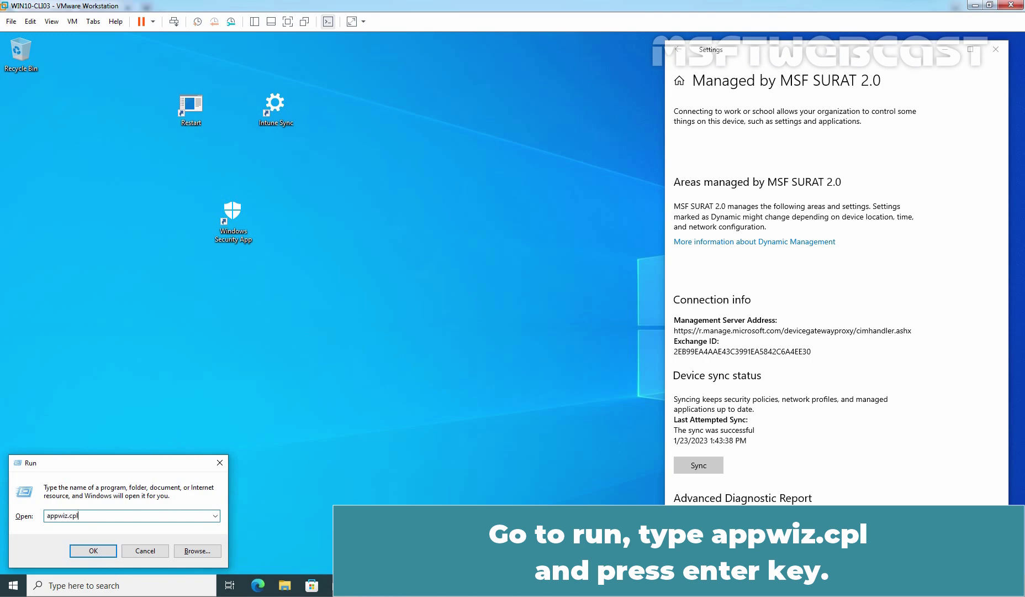
{"action": "key", "text": "Return"}
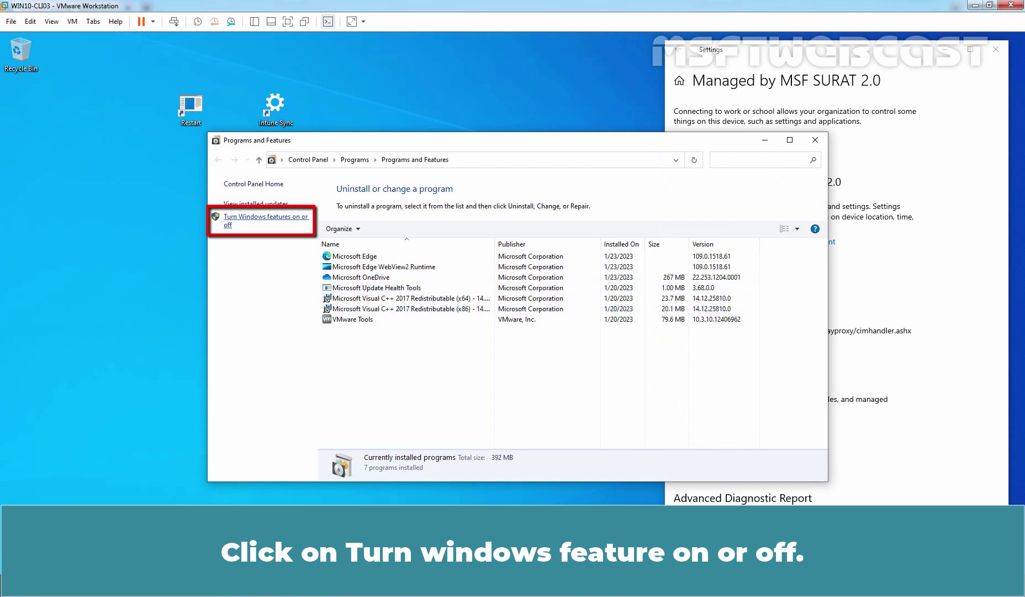
Step: Confirm in Windows Features that Microsoft Defender Application Guard is not installed, closing without changes
{"action": "left_click", "coordinate": [265, 217]}
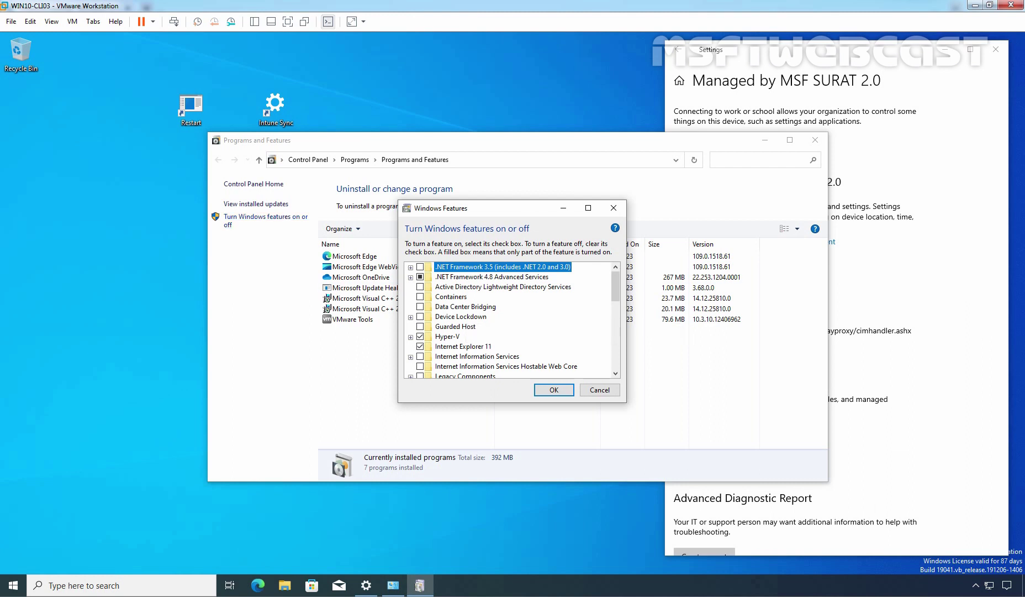
{"action": "scroll", "coordinate": [508, 321], "scroll_direction": "down", "scroll_amount": 3}
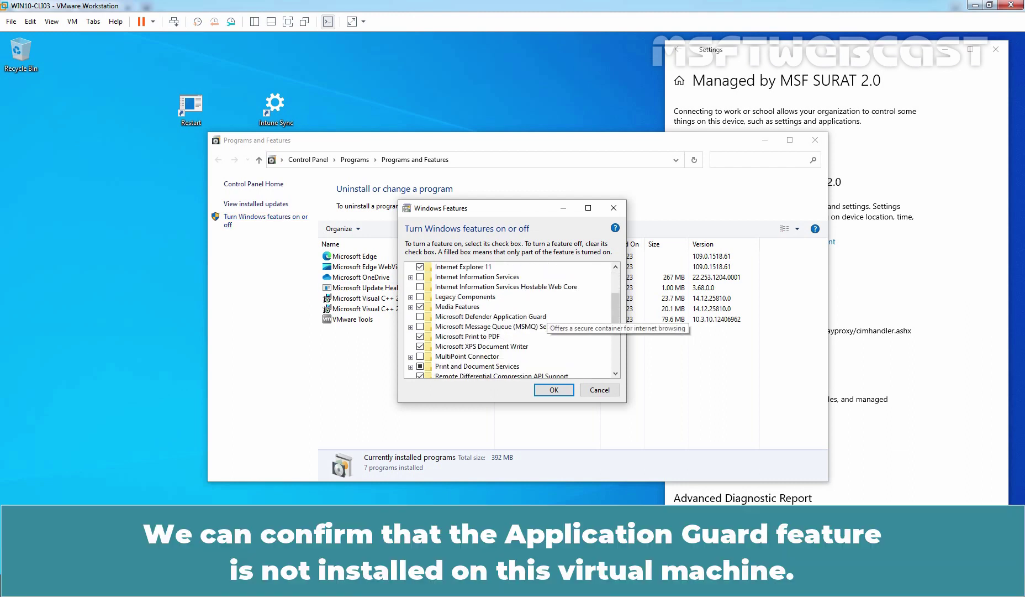
{"action": "left_click", "coordinate": [545, 316]}
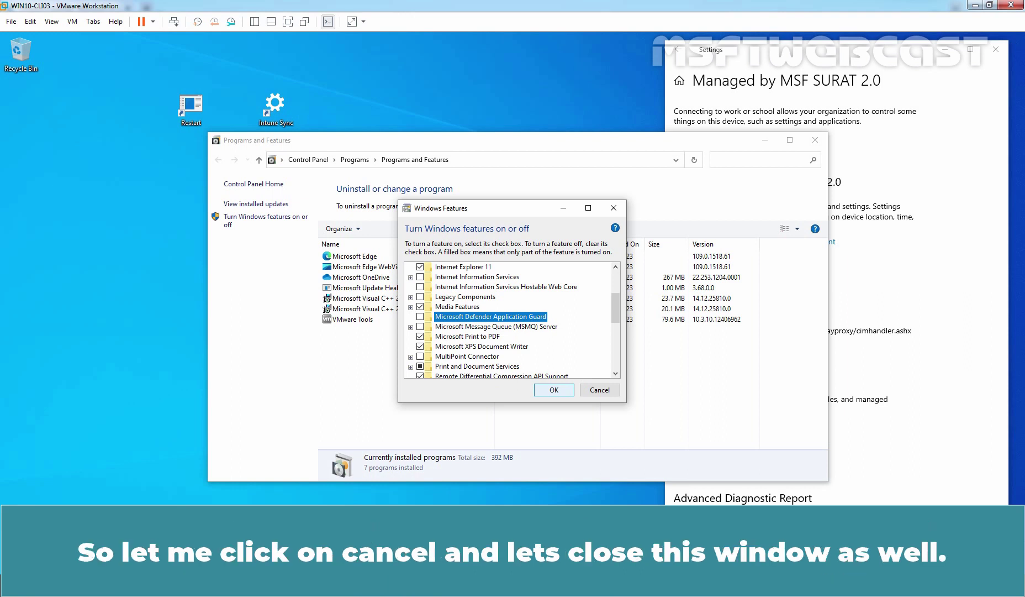
{"action": "left_click", "coordinate": [599, 390]}
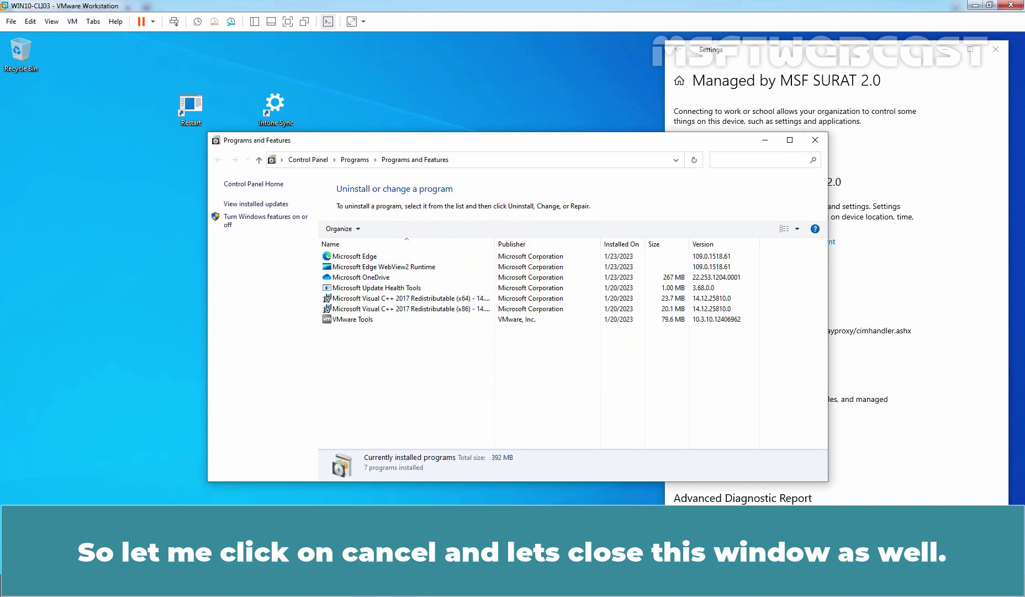
{"action": "left_click", "coordinate": [815, 139]}
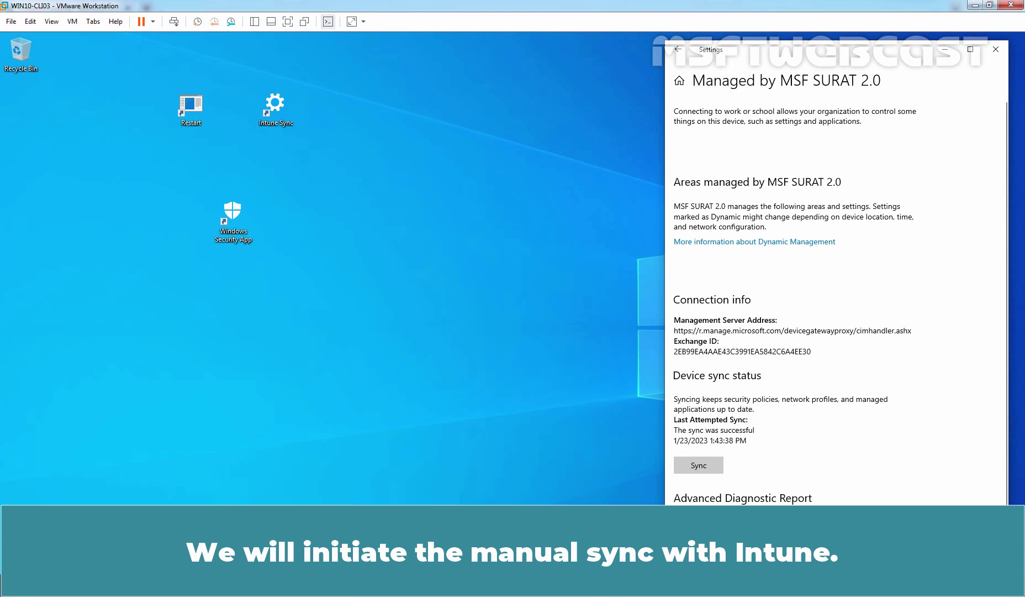
Step: Sync the work account with Intune, then restart the VM from the desktop Restart shortcut
{"action": "left_click", "coordinate": [698, 464]}
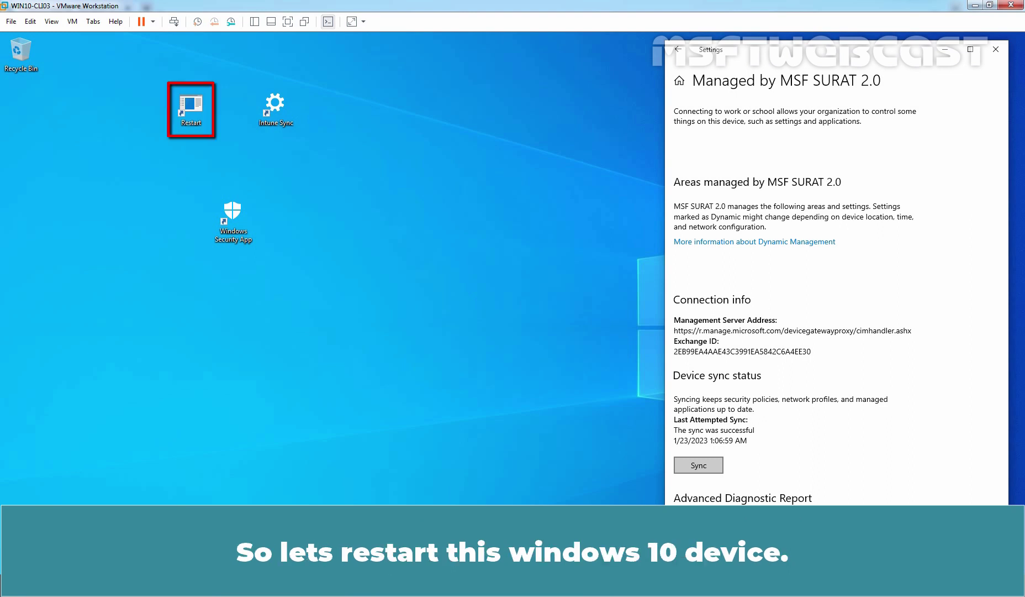
{"action": "double_click", "coordinate": [191, 107]}
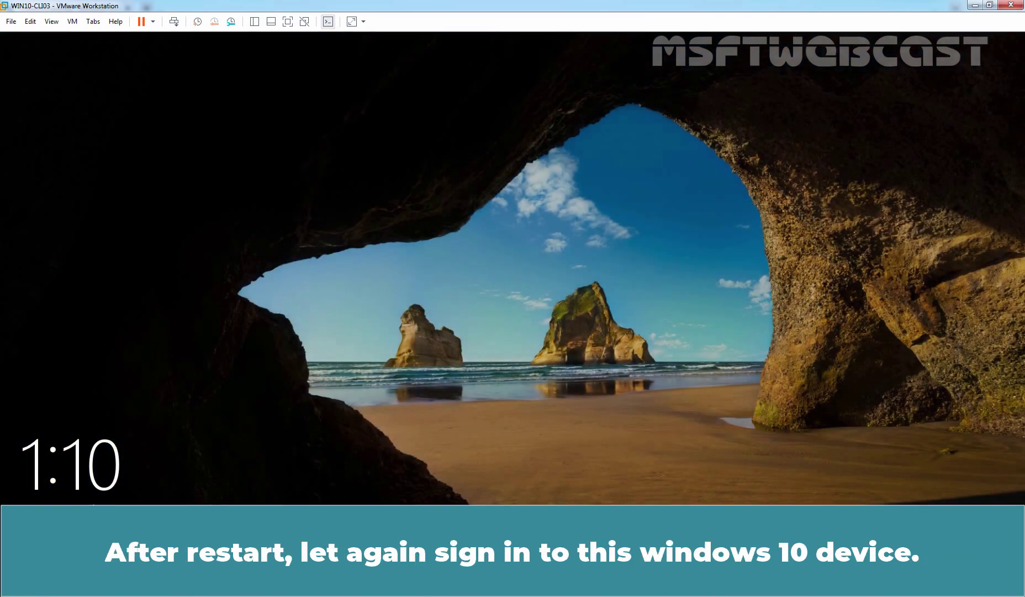
Step: Sign back in to the Windows 10 VM with the account password
{"action": "key", "text": "space"}
{"action": "key", "text": "Return"}
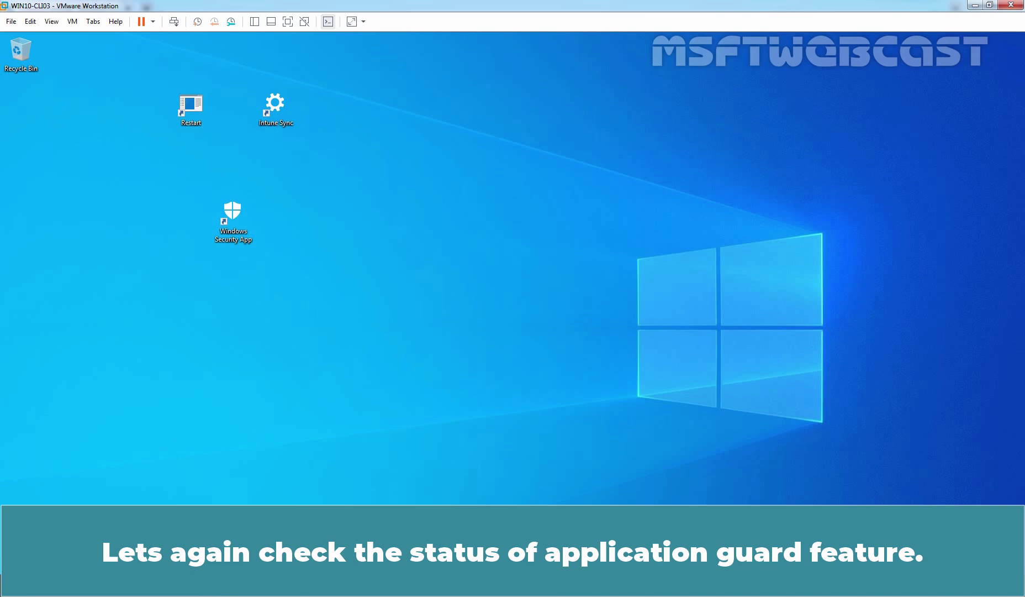
Step: Verify in Windows Features that Microsoft Defender Application Guard is now checked, then close without changes
{"action": "key", "text": "super+r"}
{"action": "key", "text": "End"}
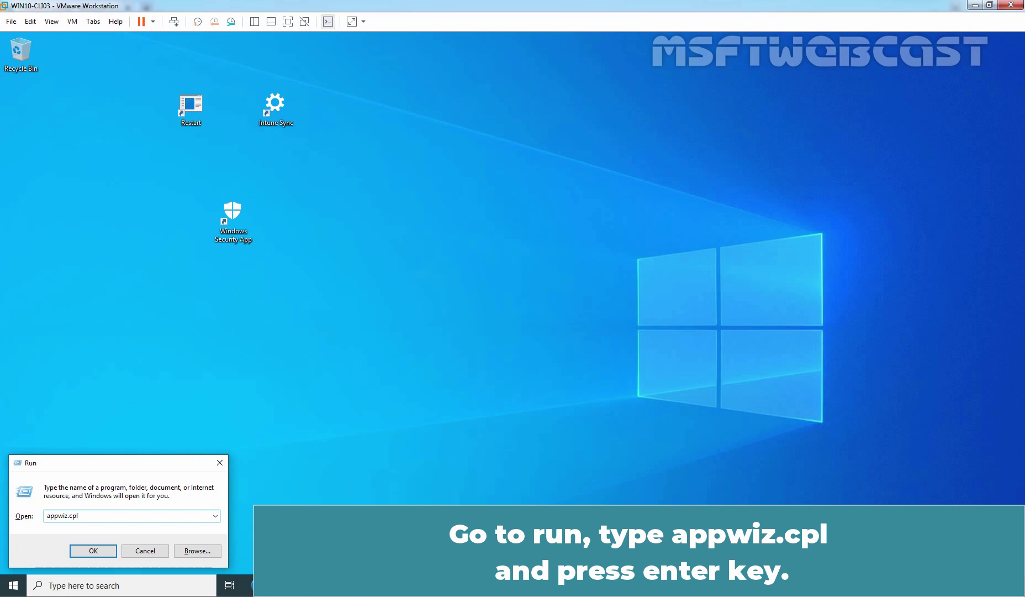
{"action": "key", "text": "Return"}
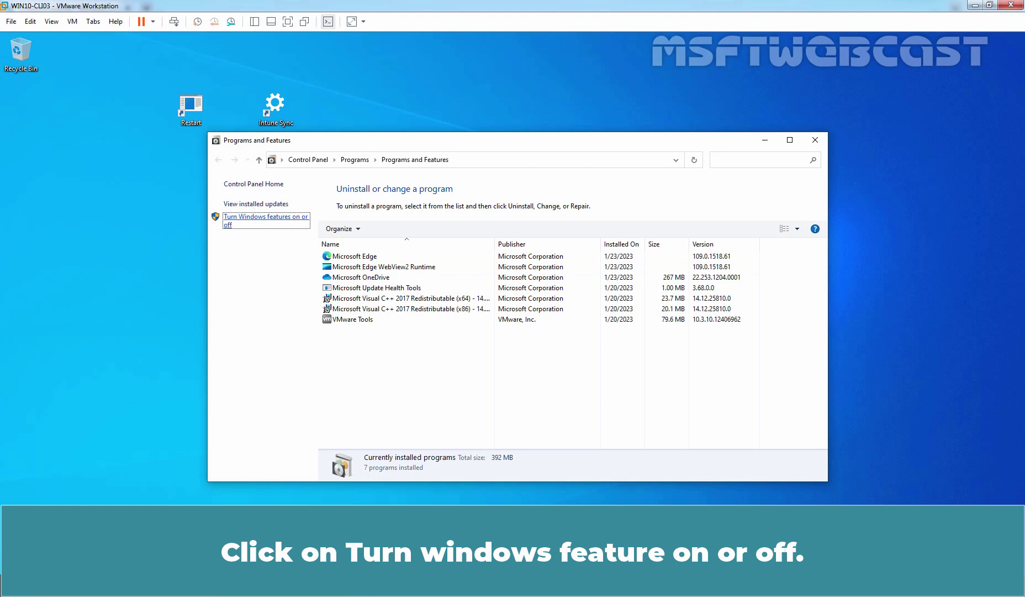
{"action": "left_click", "coordinate": [260, 216]}
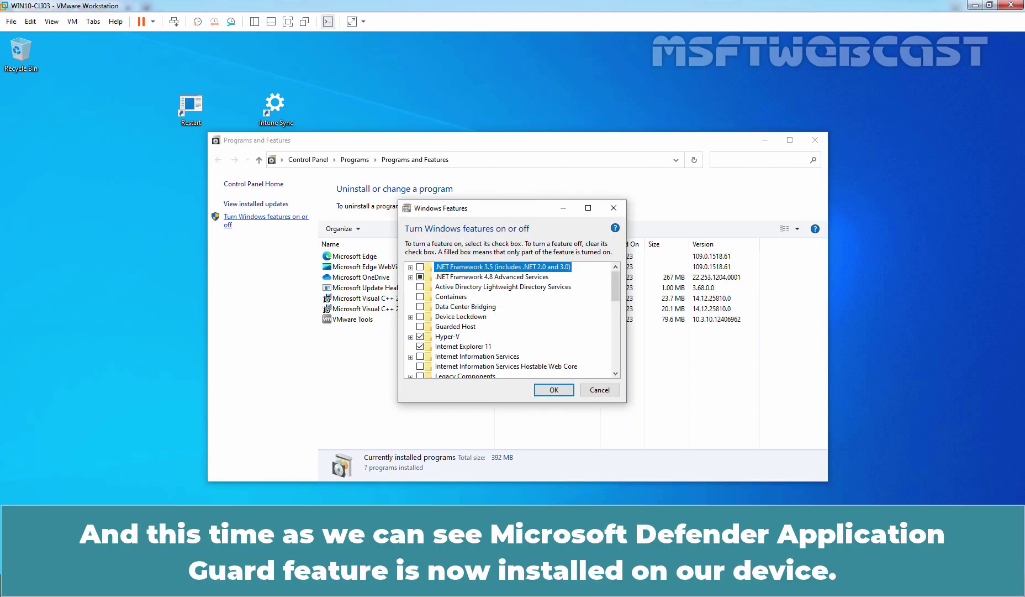
{"action": "scroll", "coordinate": [513, 319], "scroll_direction": "down", "scroll_amount": 2}
{"action": "scroll", "coordinate": [513, 319], "scroll_direction": "down", "scroll_amount": 2}
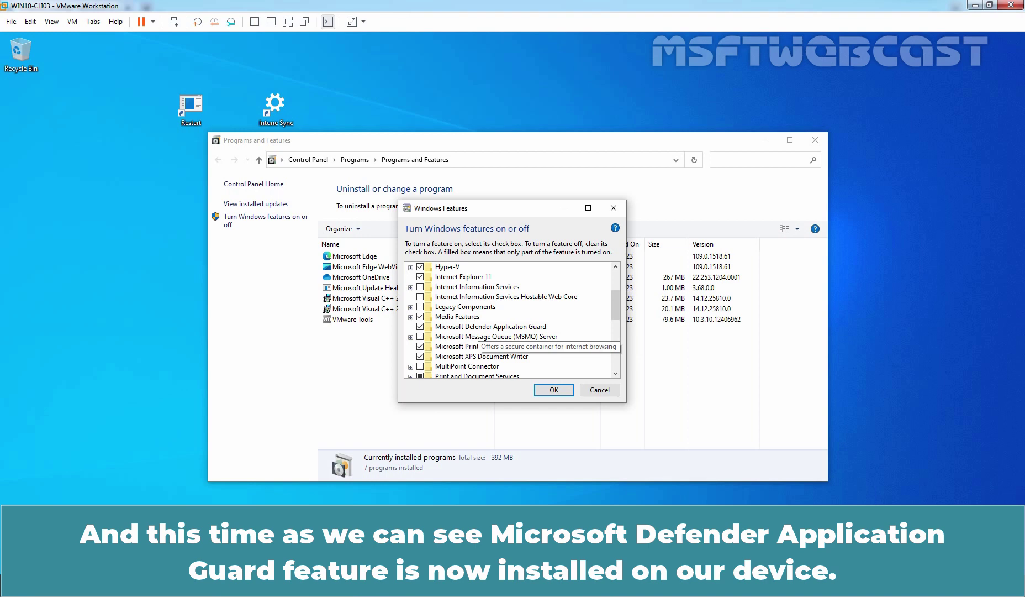
{"action": "left_click", "coordinate": [599, 389]}
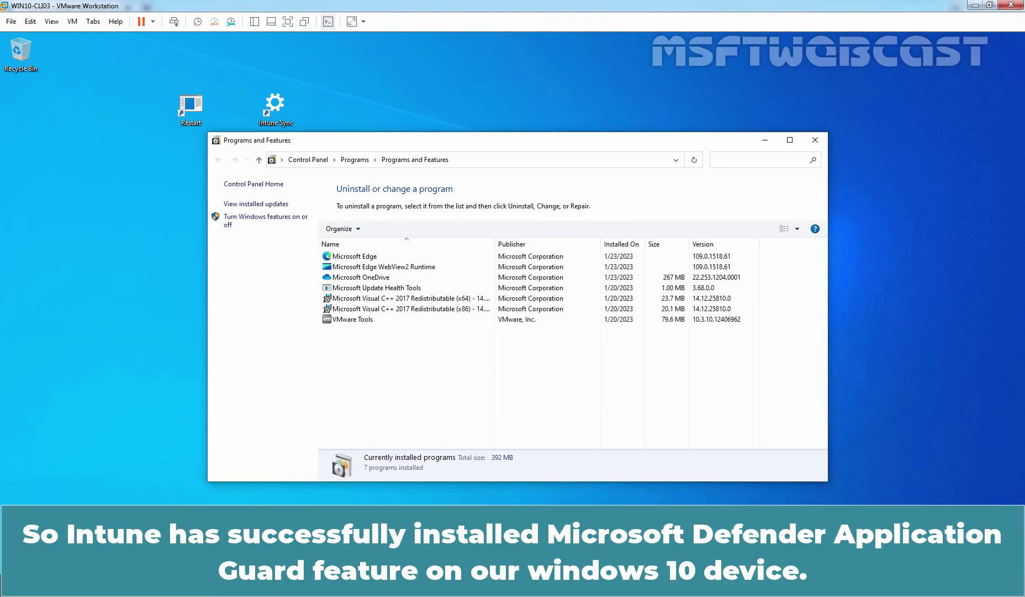
{"action": "key", "text": "alt+F4"}
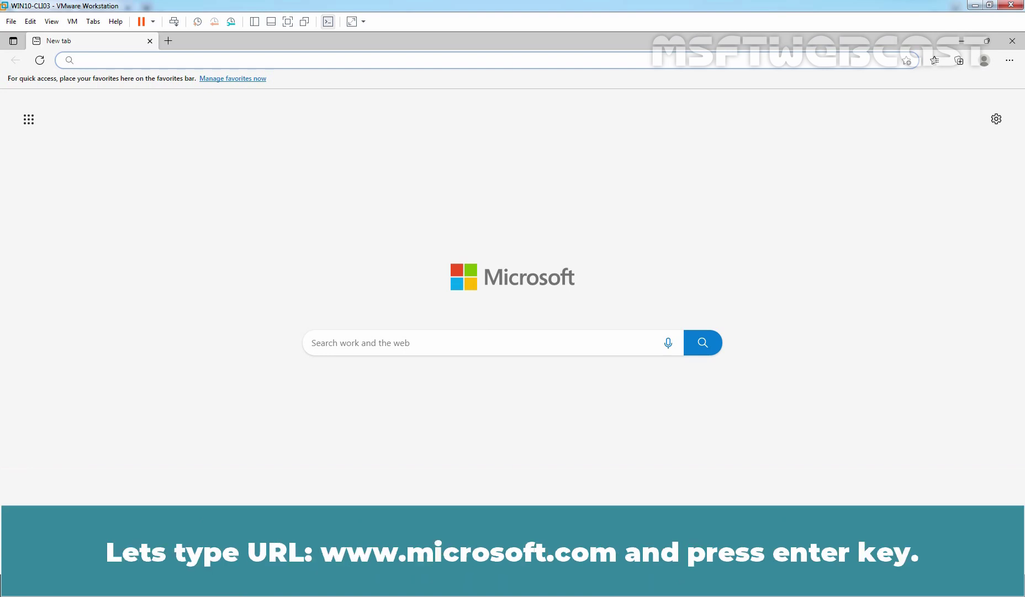
{"action": "type", "text": "www"}
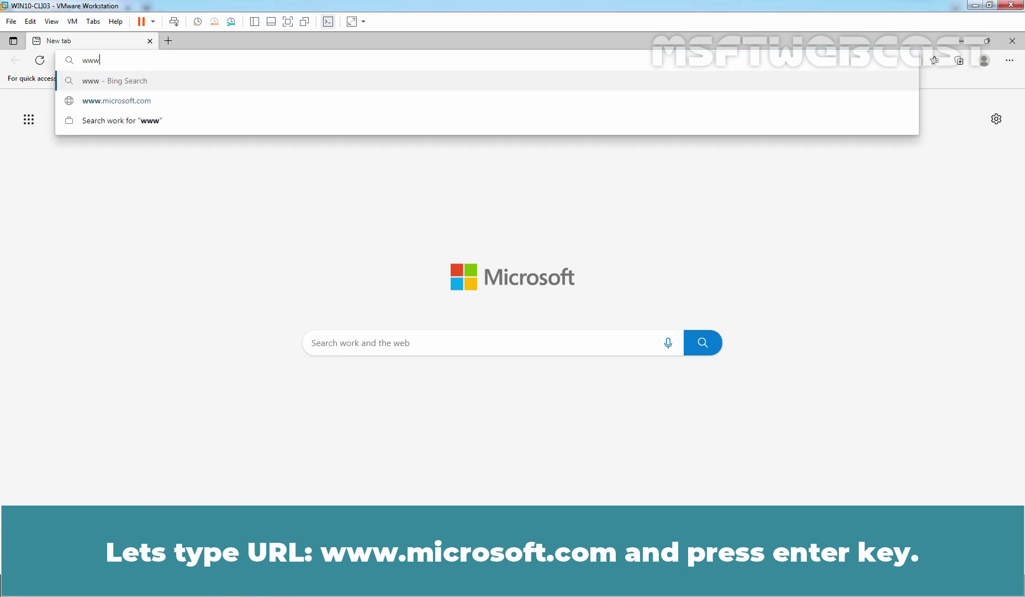
{"action": "type", "text": ".microsoft.com"}
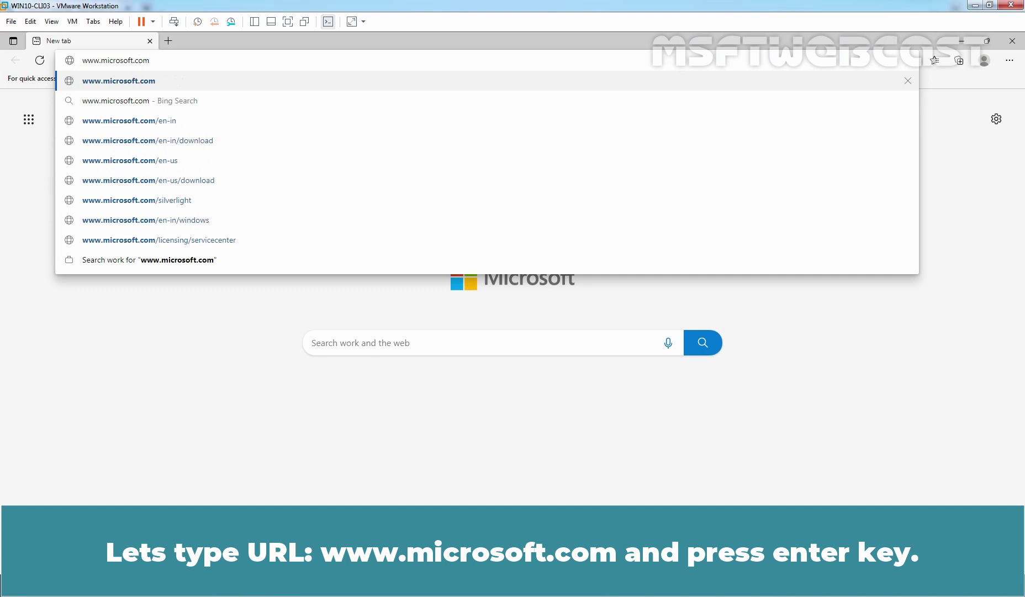
{"action": "key", "text": "Return"}
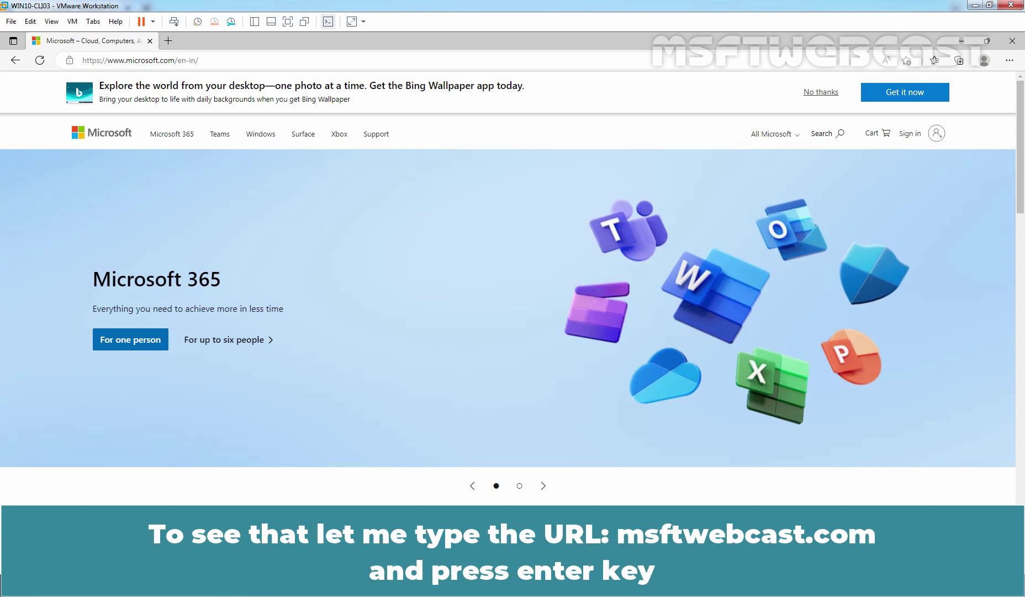
Step: Browse to untrusted msftwebcast.com so it opens in an Application Guard isolated window
{"action": "key", "text": "ctrl+l"}
{"action": "type", "text": "ms"}
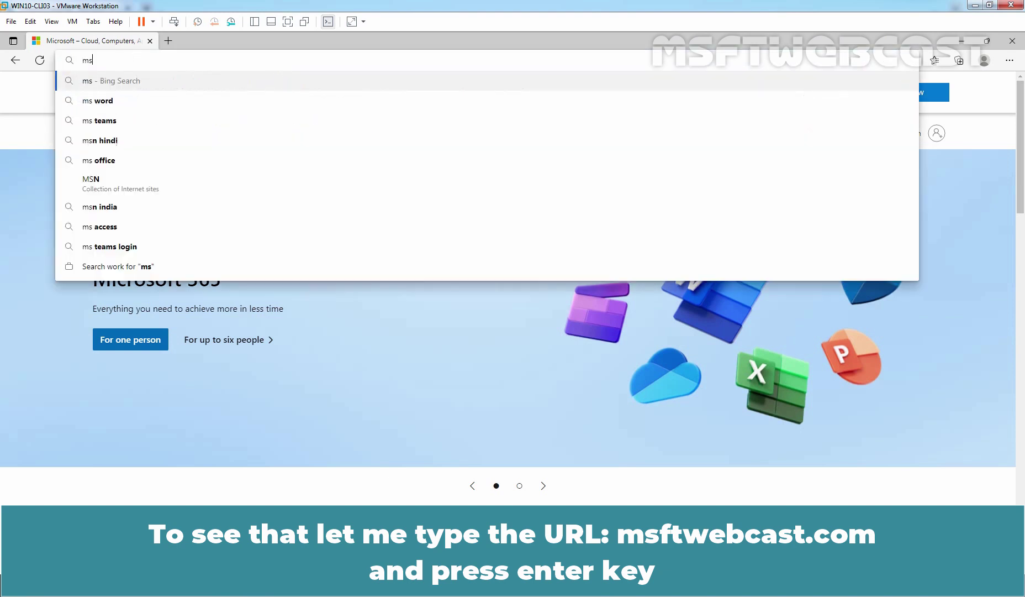
{"action": "type", "text": "ftwebcast"}
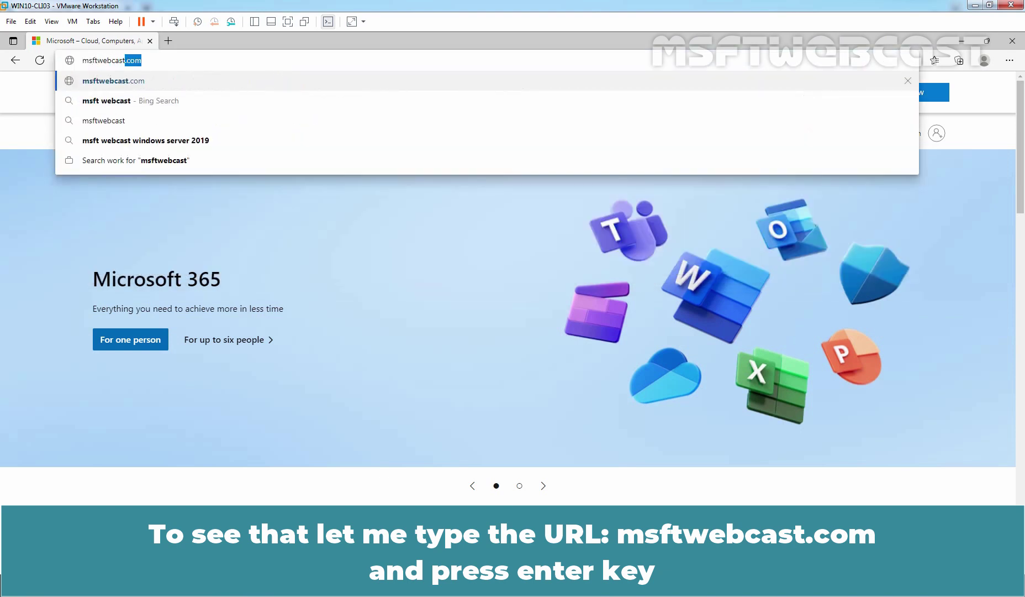
{"action": "type", "text": ".com"}
{"action": "key", "text": "Return"}
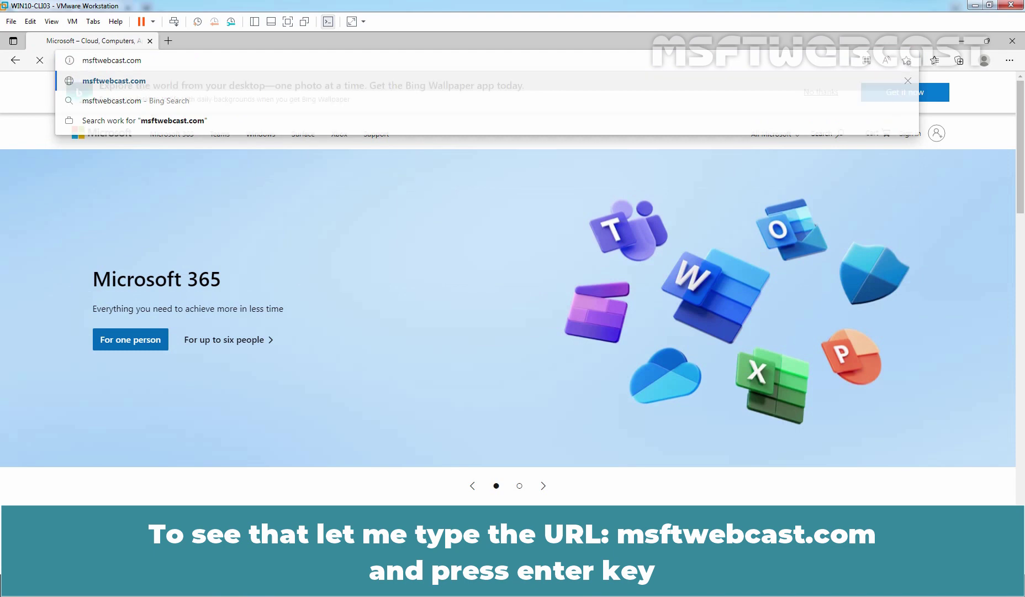
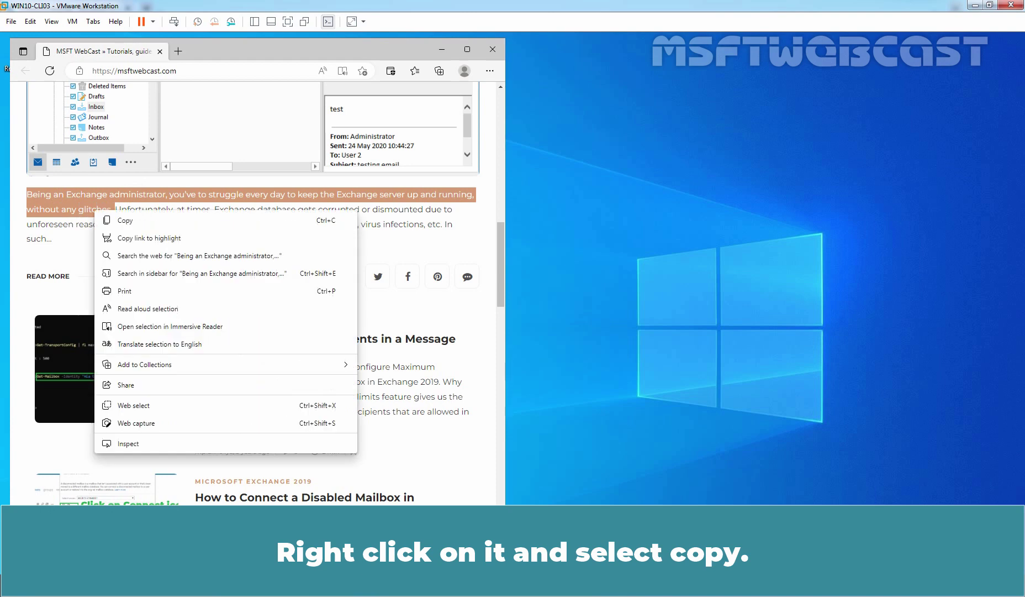
Step: Copy the opening sentence about being an Exchange administrator from the msftwebcast.com article
{"action": "left_click", "coordinate": [125, 220]}
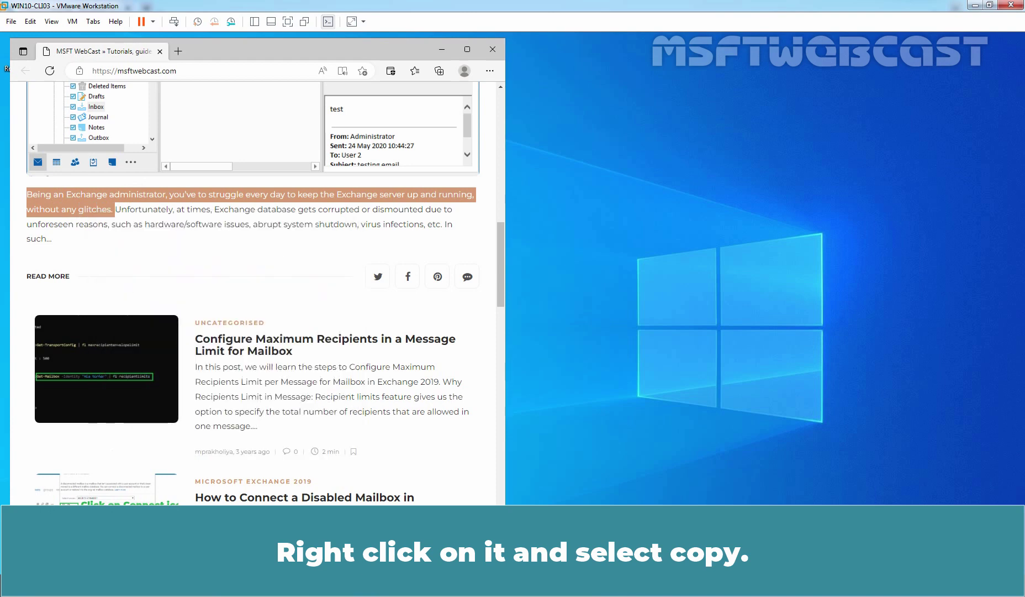
Step: Minimize Edge and launch a blank Notepad document from Start search
{"action": "left_click", "coordinate": [442, 49]}
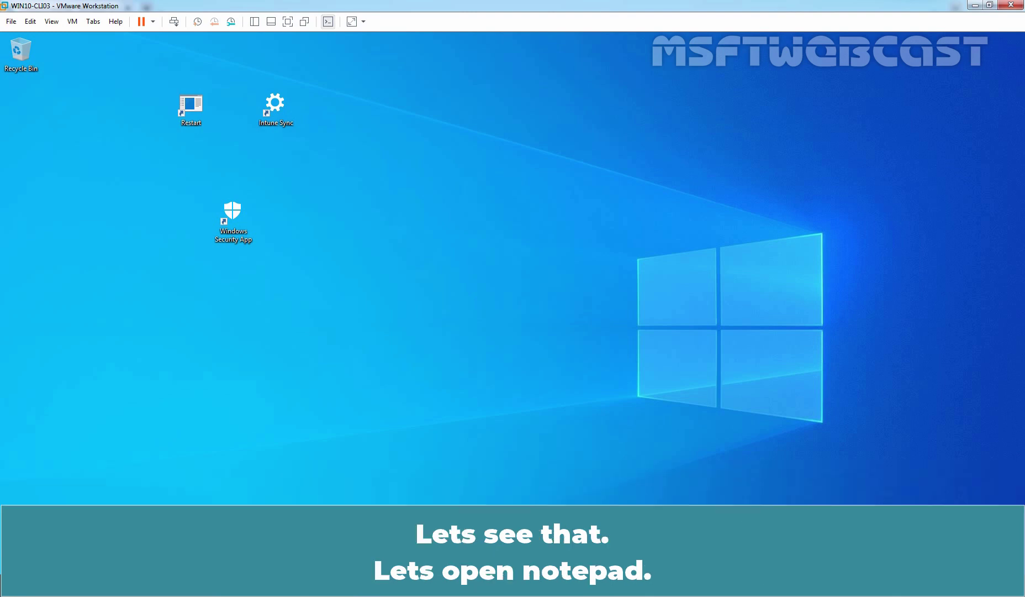
{"action": "key", "text": "super"}
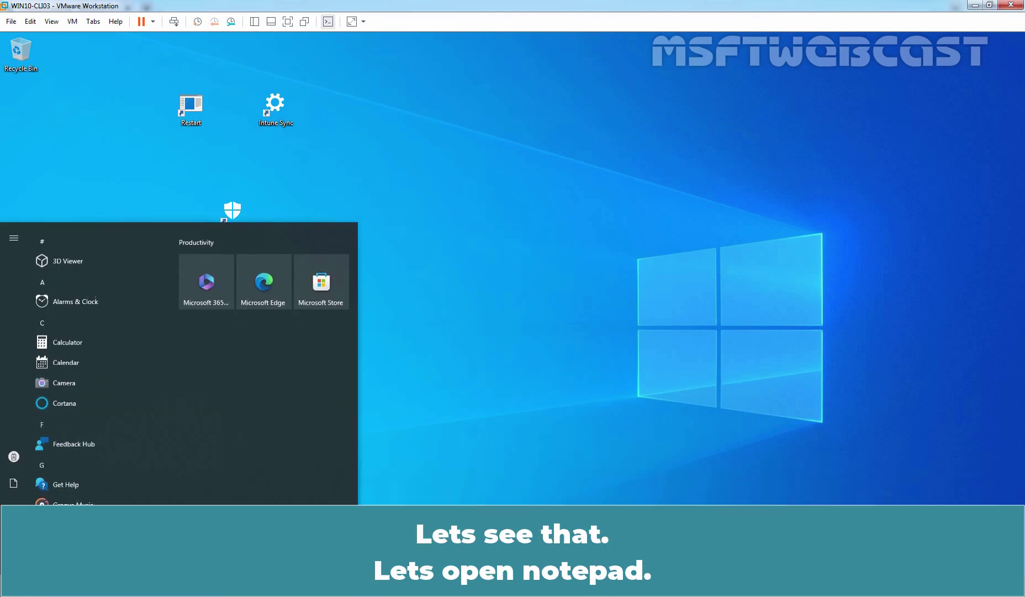
{"action": "type", "text": "notepad"}
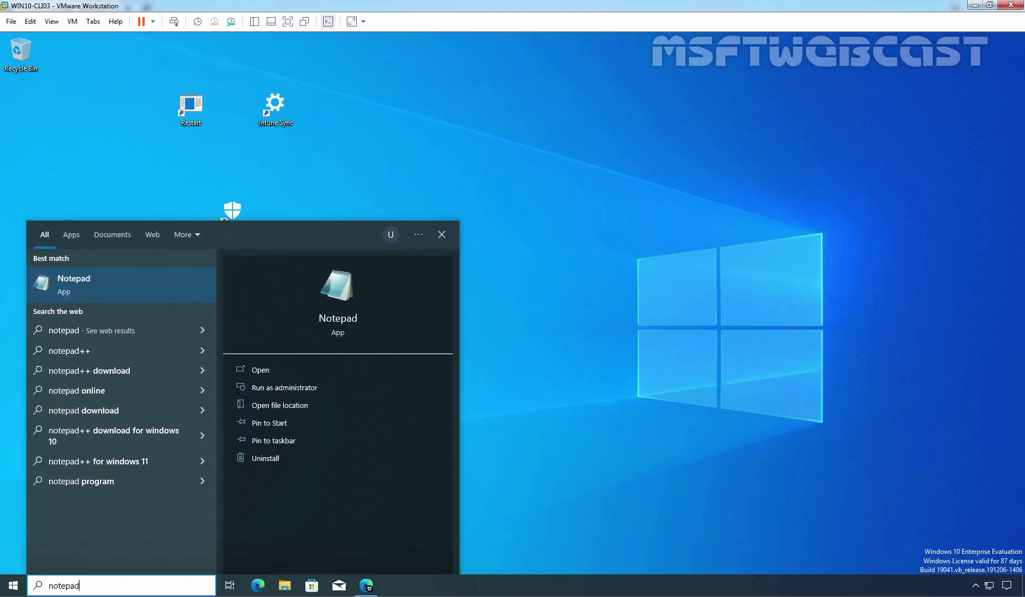
{"action": "key", "text": "Return"}
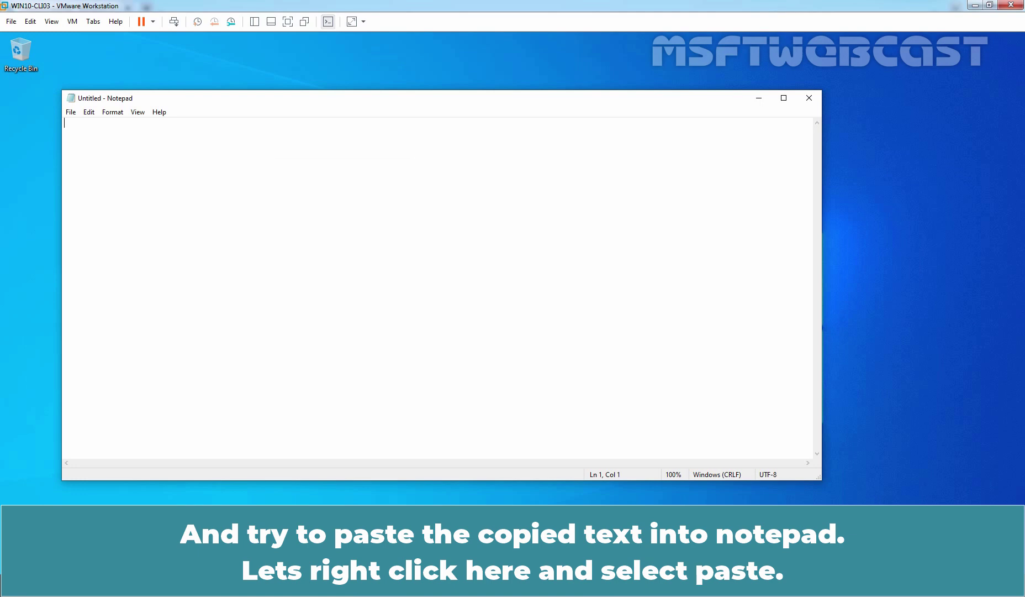
Step: Paste the copied web text into Notepad, triggering the Application Guard copy-paste block message
{"action": "right_click", "coordinate": [267, 156]}
{"action": "left_click", "coordinate": [293, 205]}
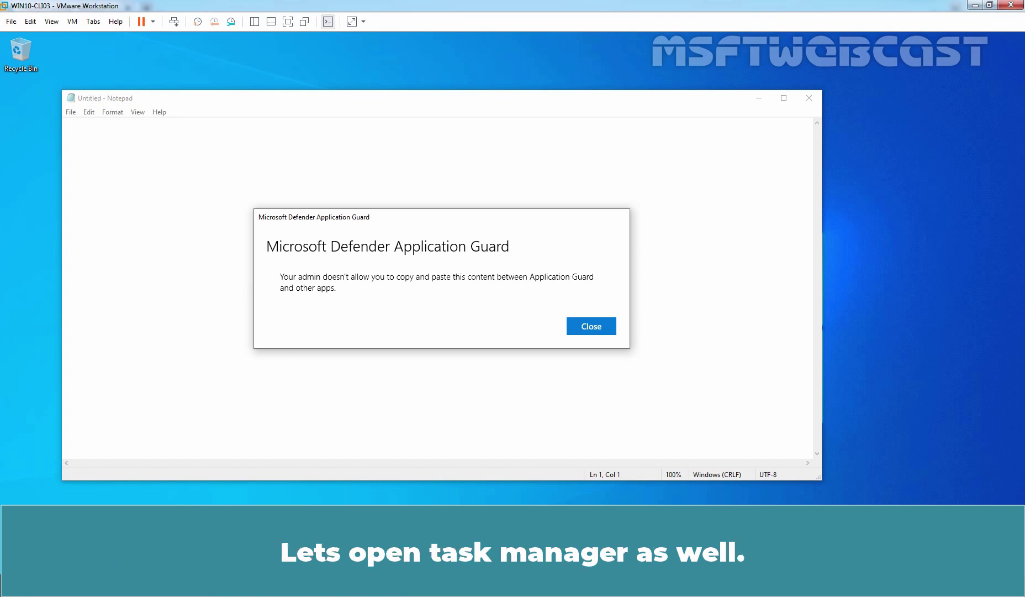
Step: Open Task Manager from the taskbar in its full details view
{"action": "right_click", "coordinate": [559, 585]}
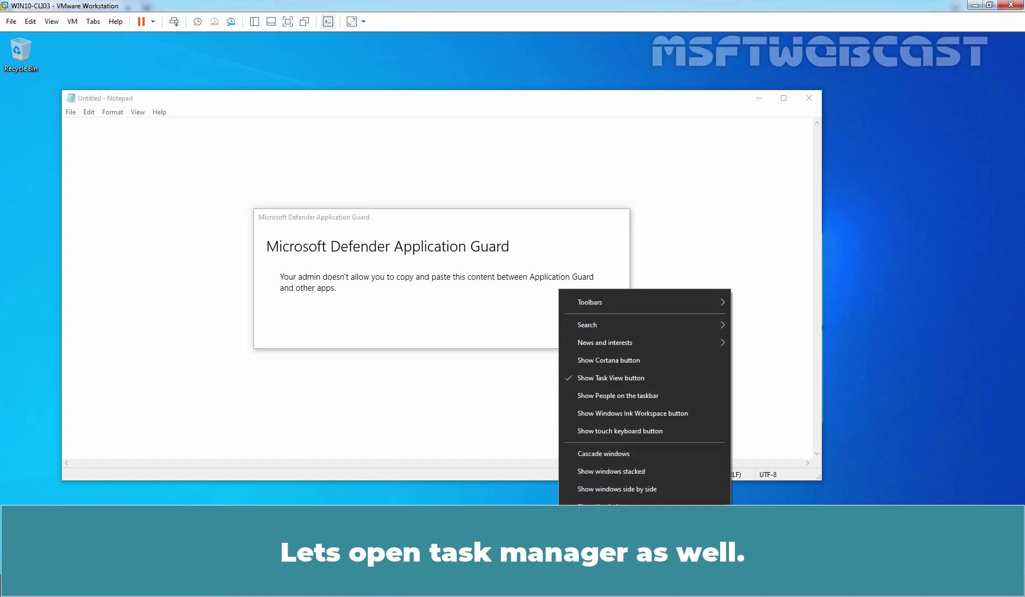
{"action": "left_click", "coordinate": [599, 529]}
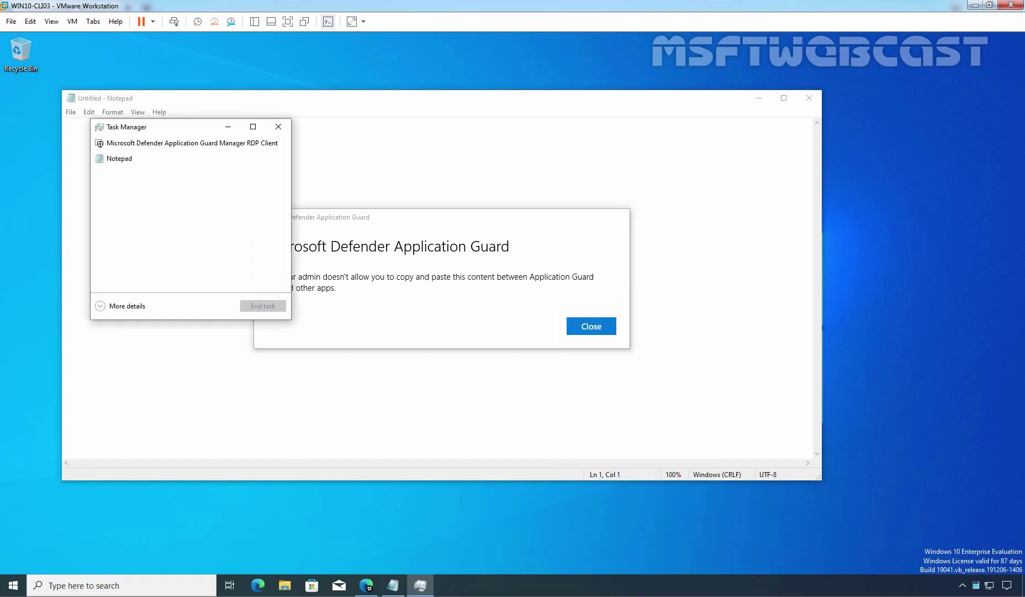
{"action": "left_click", "coordinate": [100, 306]}
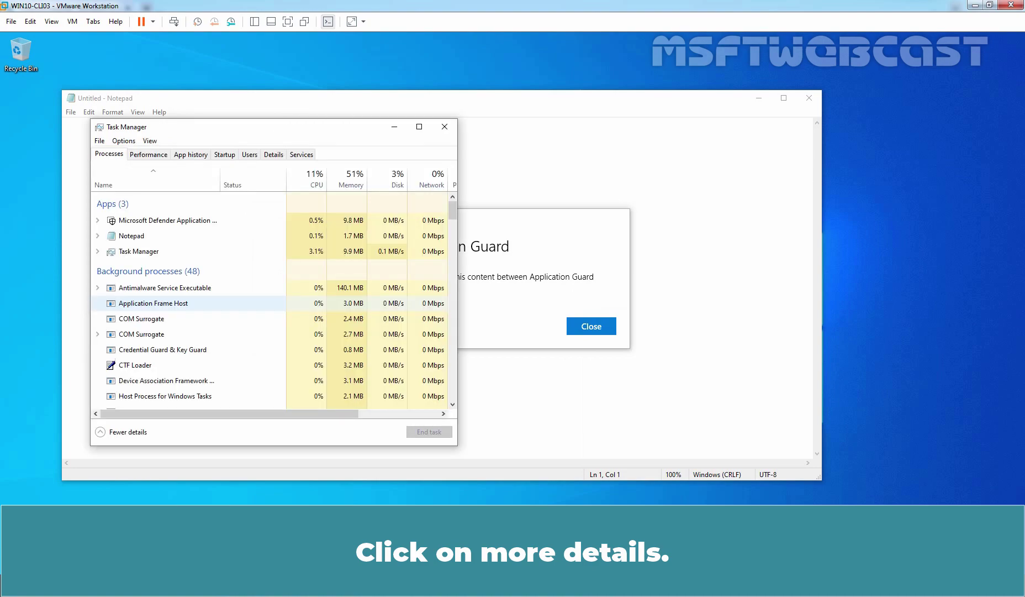
Step: Maximize Task Manager, widen the Name column, and expand the Application Guard Manager RDP Client
{"action": "left_click", "coordinate": [419, 126]}
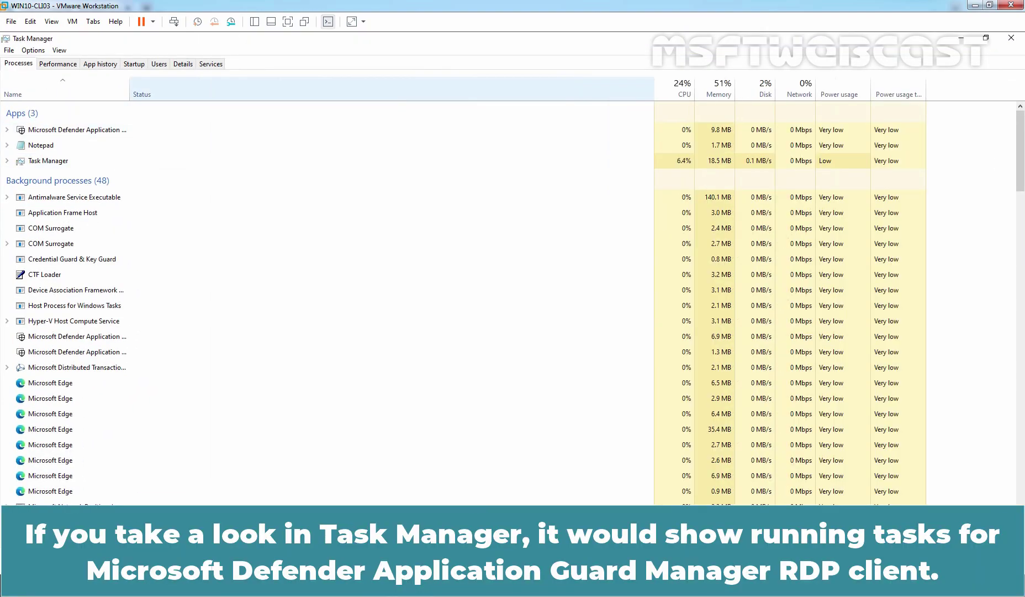
{"action": "left_click_drag", "start_coordinate": [130, 91], "coordinate": [636, 91]}
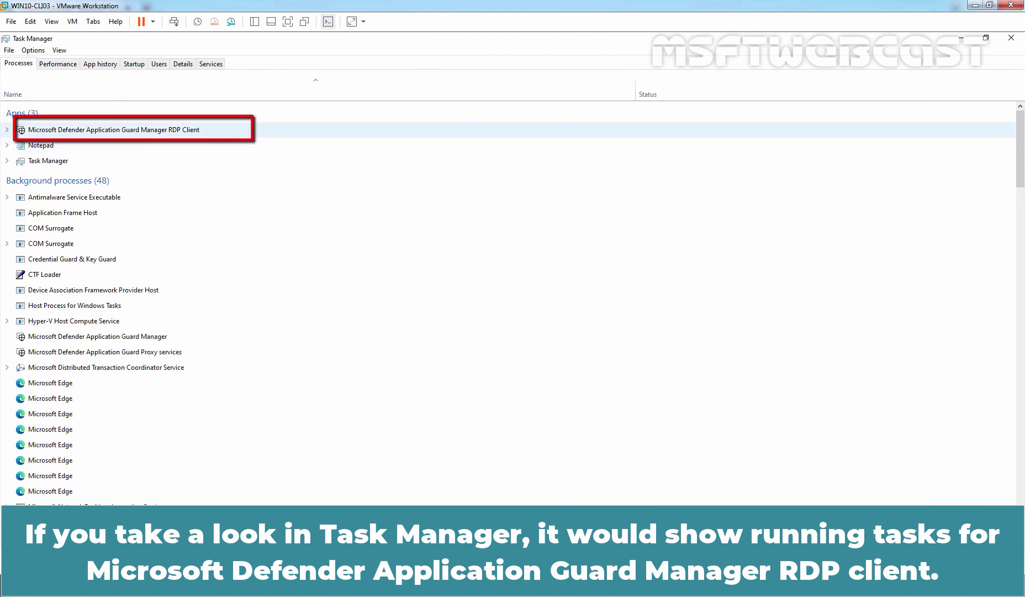
{"action": "left_click", "coordinate": [114, 129]}
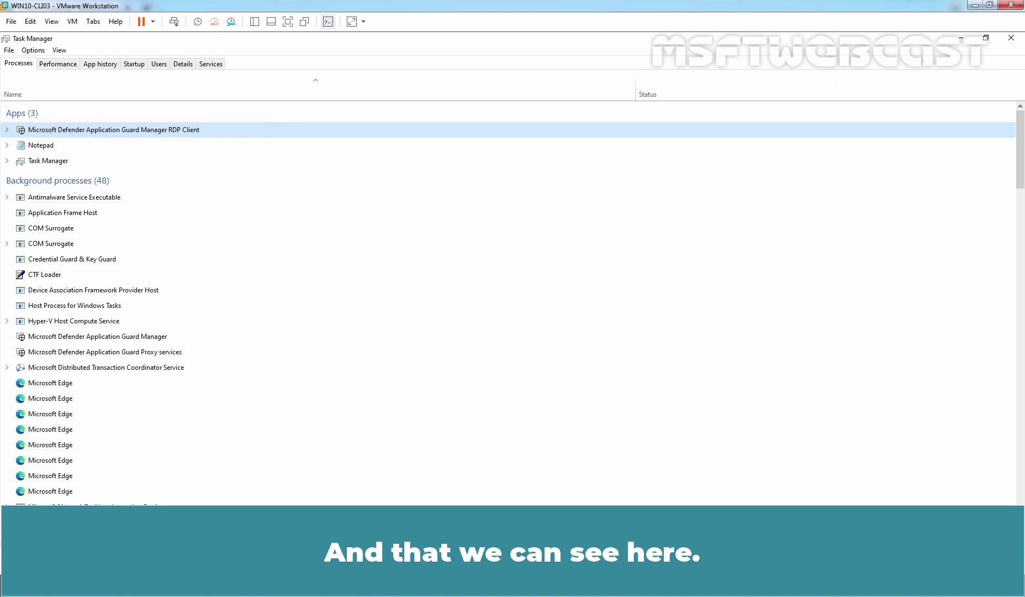
{"action": "key", "text": "Right"}
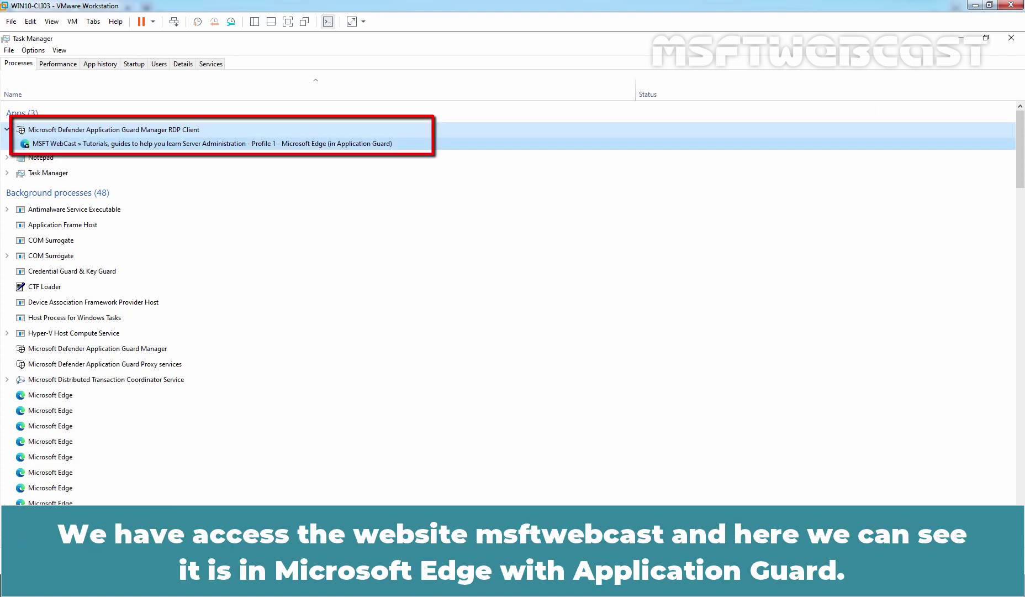